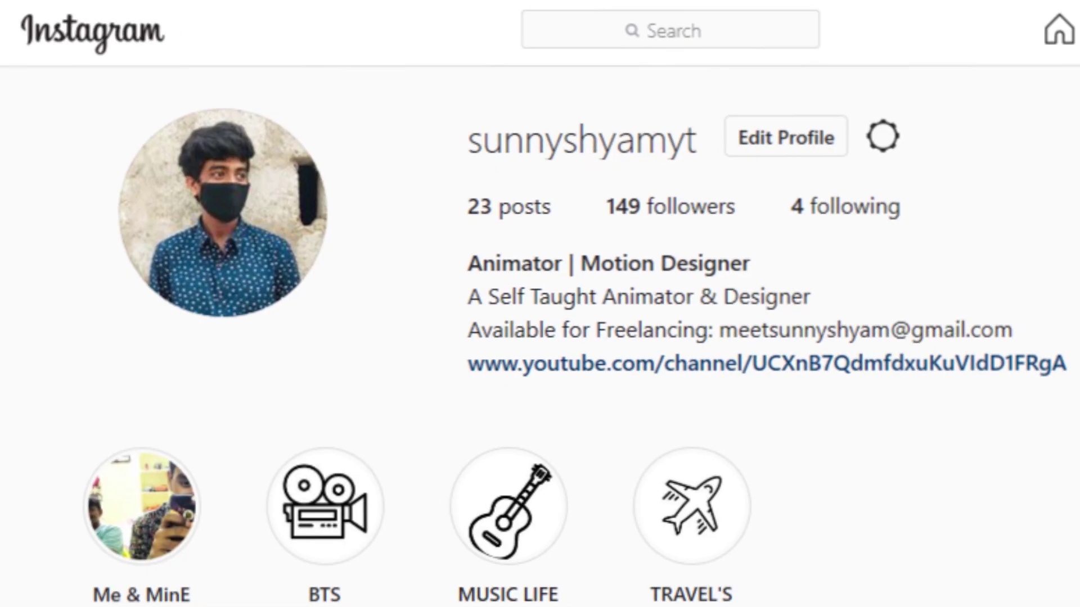
Write the chat message "how to not learn after effects bruhhhhhhhhhhhhh??????", replacing the first wording after "how to"
{"action": "type", "text": "how to learn aft"}
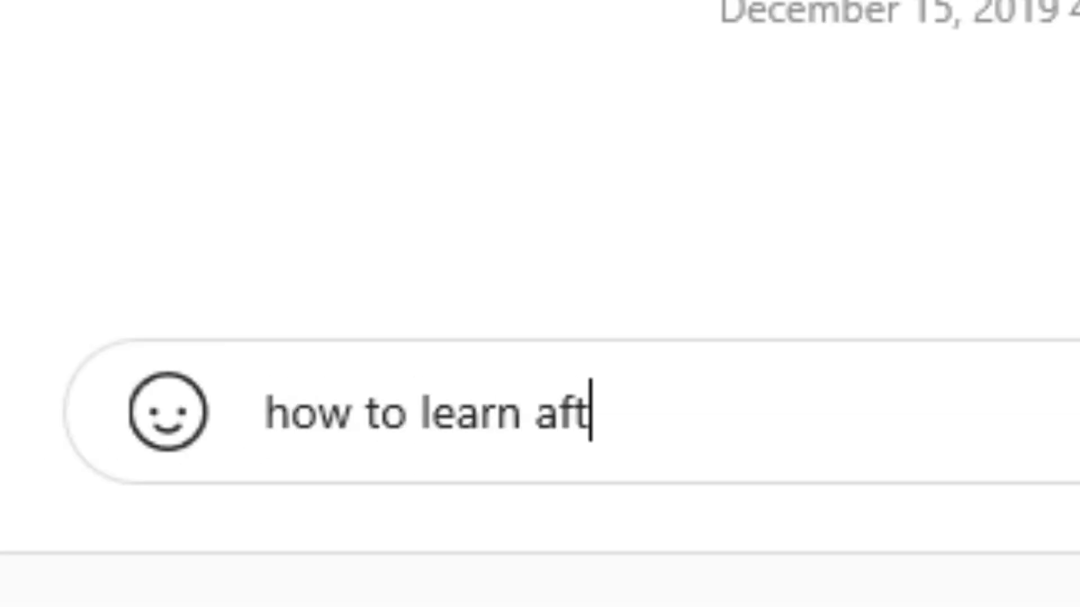
{"action": "key", "text": "BackSpace"}
{"action": "key", "text": "BackSpace"}
{"action": "key", "text": "BackSpace"}
{"action": "key", "text": "BackSpace"}
{"action": "key", "text": "BackSpace"}
{"action": "key", "text": "BackSpace"}
{"action": "key", "text": "BackSpace"}
{"action": "key", "text": "BackSpace"}
{"action": "key", "text": "BackSpace"}
{"action": "type", "text": "not learn after effects bruhhhhhhhhhhhhh??????"}
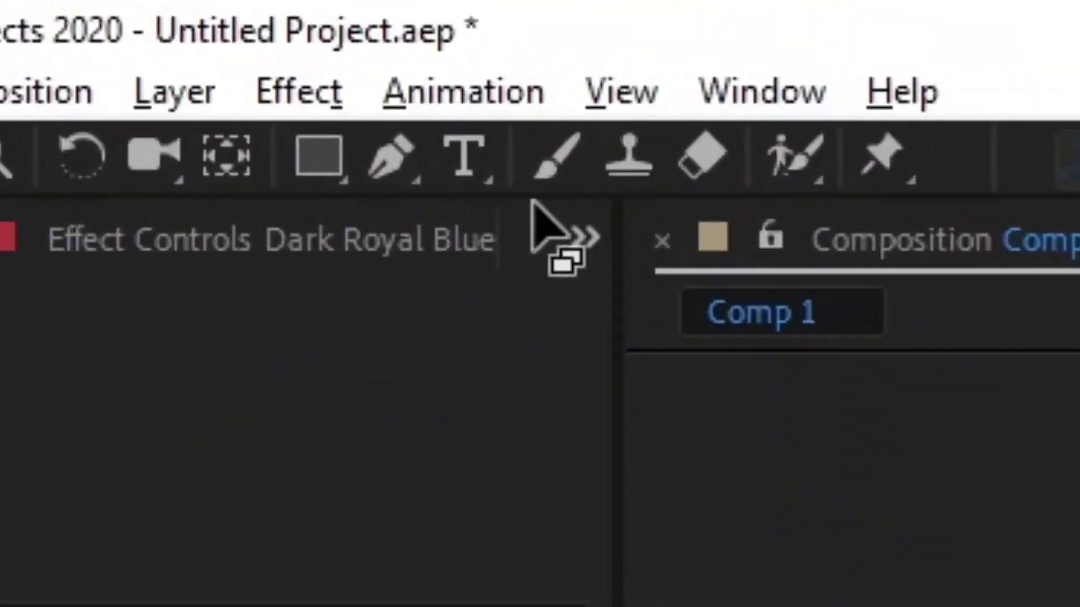
Switch to After Effects and draw a straight horizontal line with the Pen tool near the composition's centre
{"action": "left_click", "coordinate": [158, 12]}
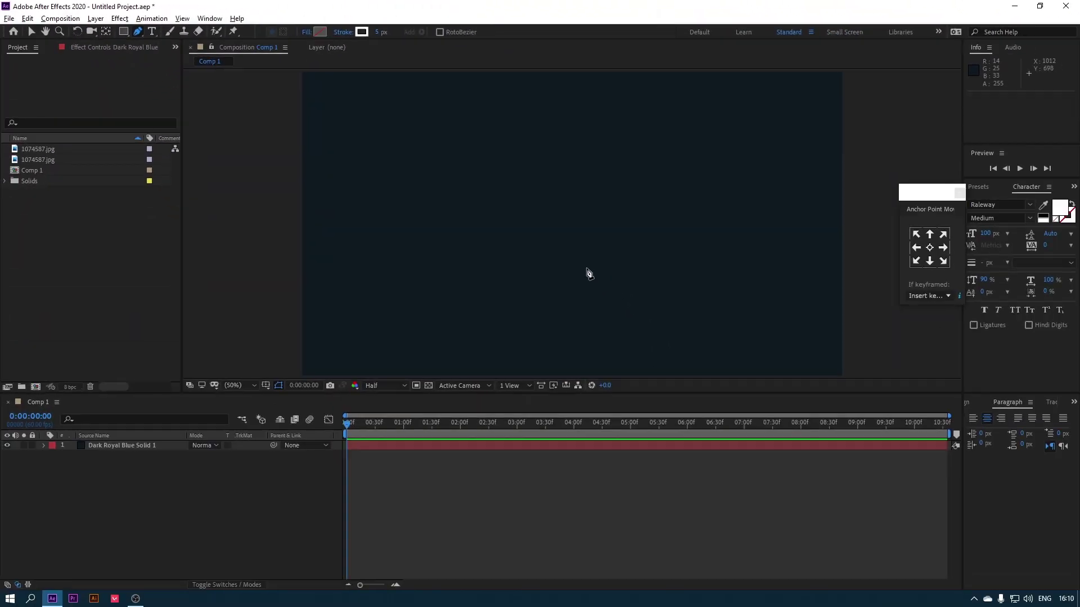
{"action": "left_click", "coordinate": [440, 233]}
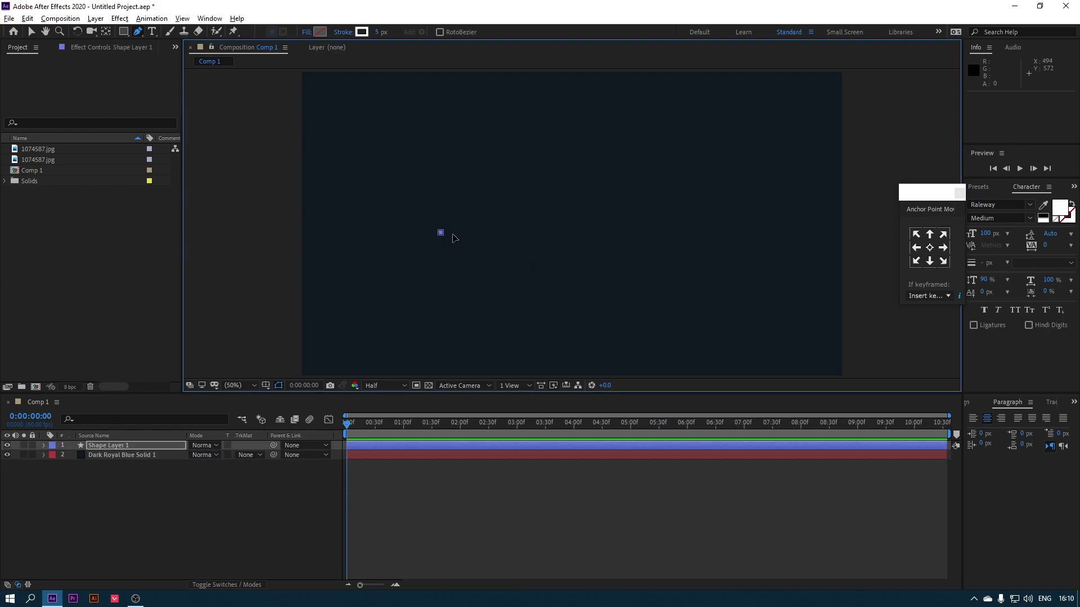
{"action": "left_click", "coordinate": [31, 31]}
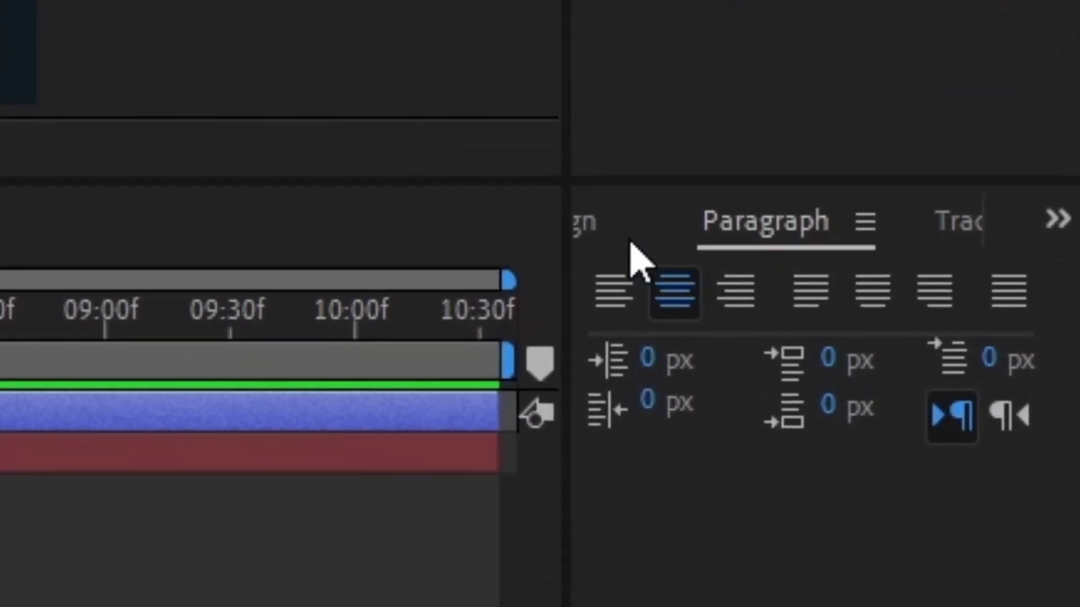
Align the line layer to the composition's centre horizontally and vertically
{"action": "left_click", "coordinate": [678, 262]}
{"action": "left_click", "coordinate": [785, 363]}
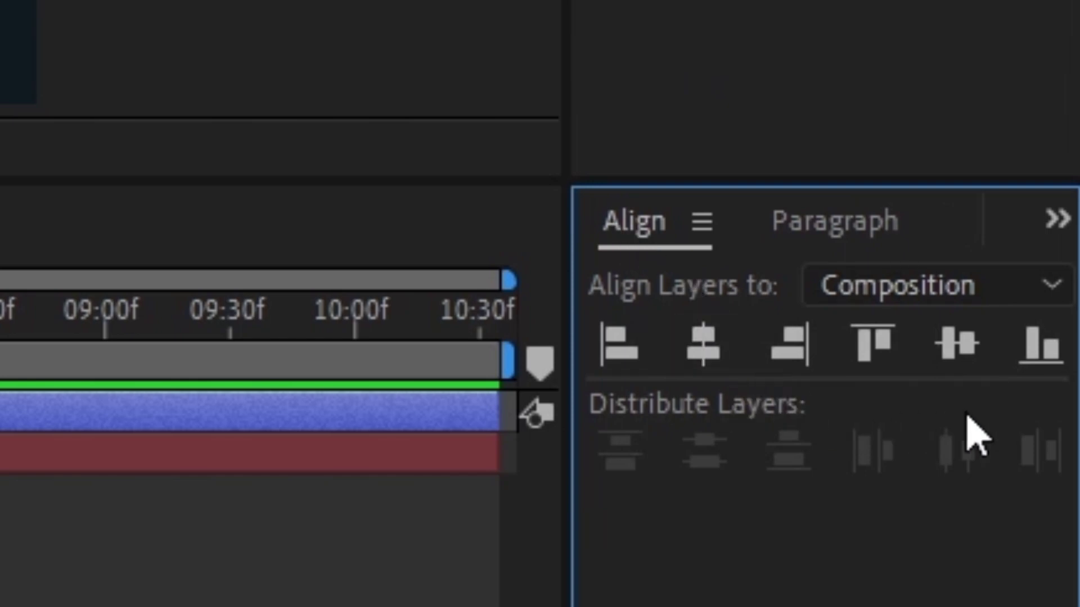
{"action": "left_click", "coordinate": [958, 358]}
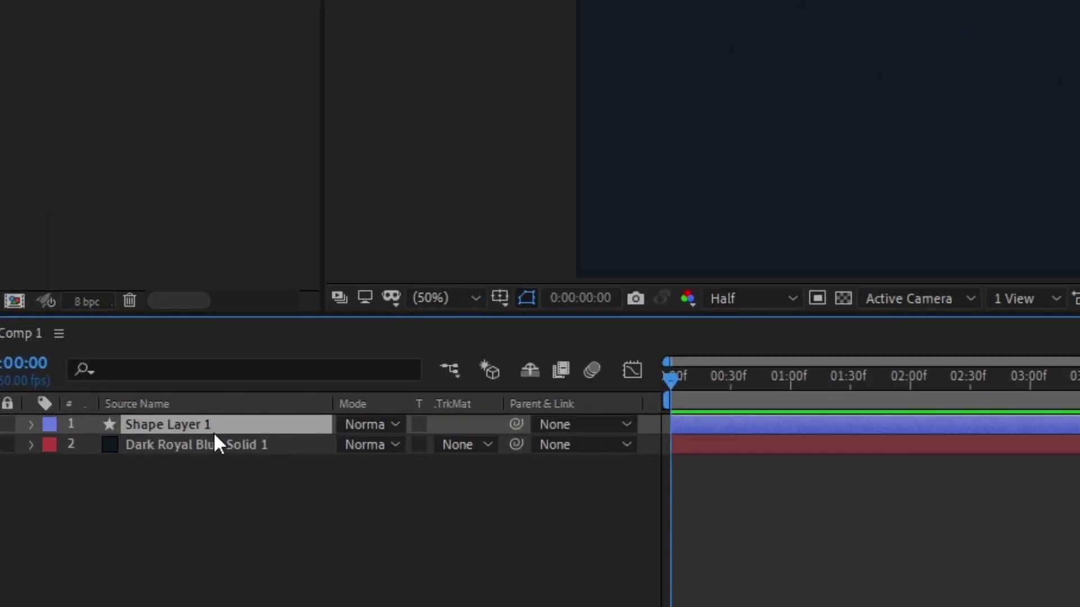
Keyframe the line layer's Scale at 100% and move that keyframe to just before the one-second mark
{"action": "key", "text": "s"}
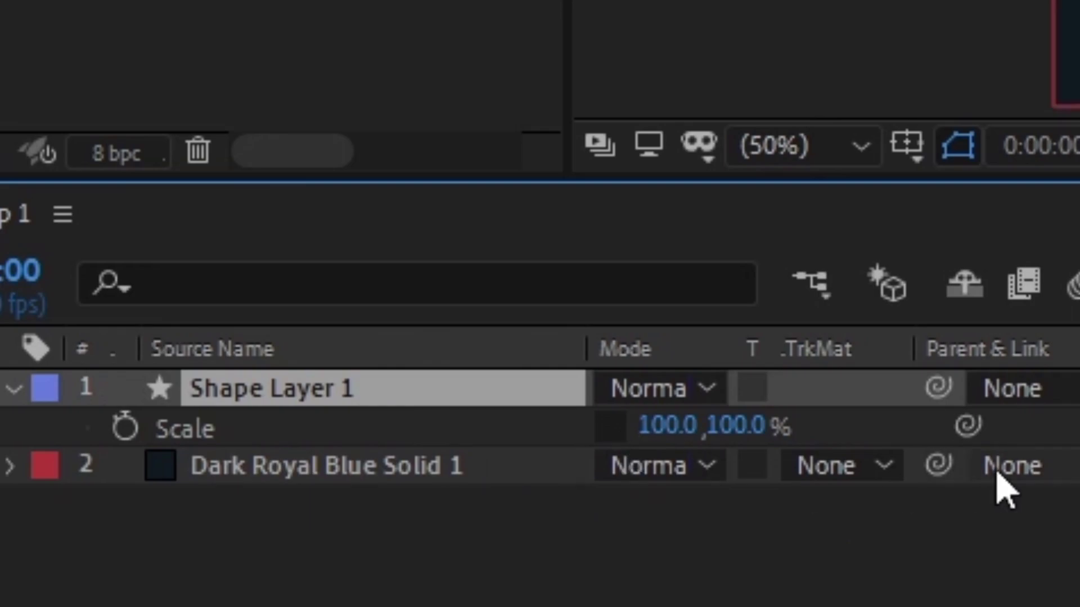
{"action": "left_click", "coordinate": [127, 429]}
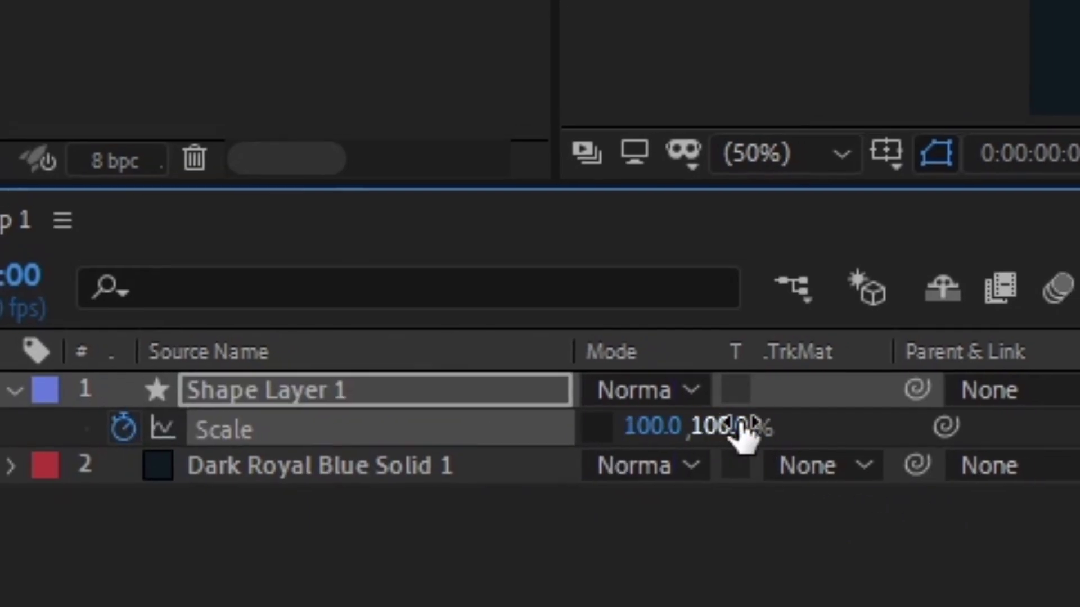
{"action": "left_click_drag", "start_coordinate": [347, 457], "coordinate": [419, 463]}
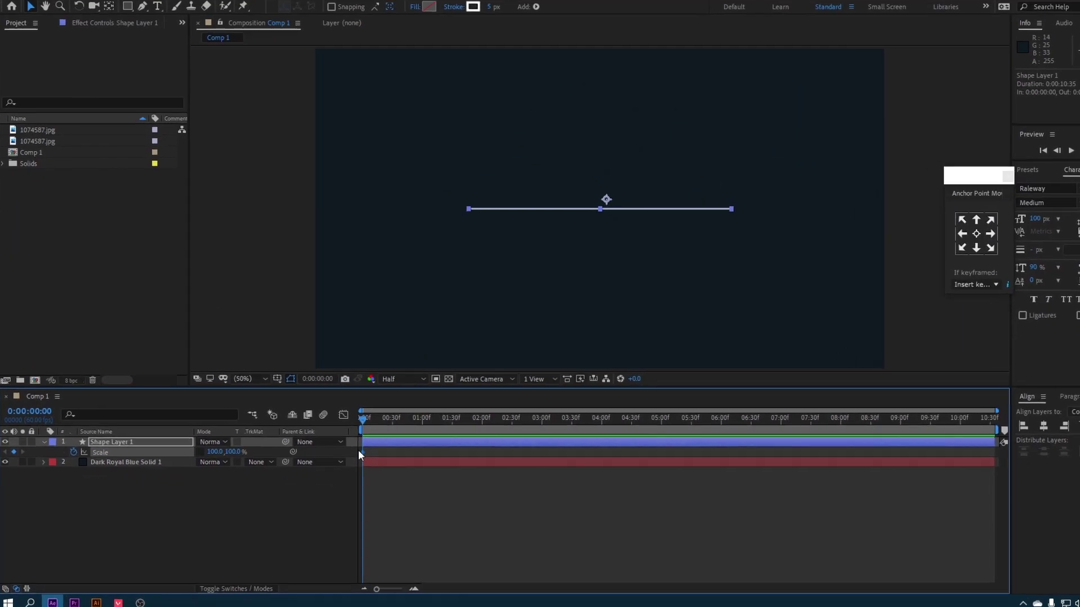
{"action": "left_click_drag", "start_coordinate": [519, 457], "coordinate": [503, 464]}
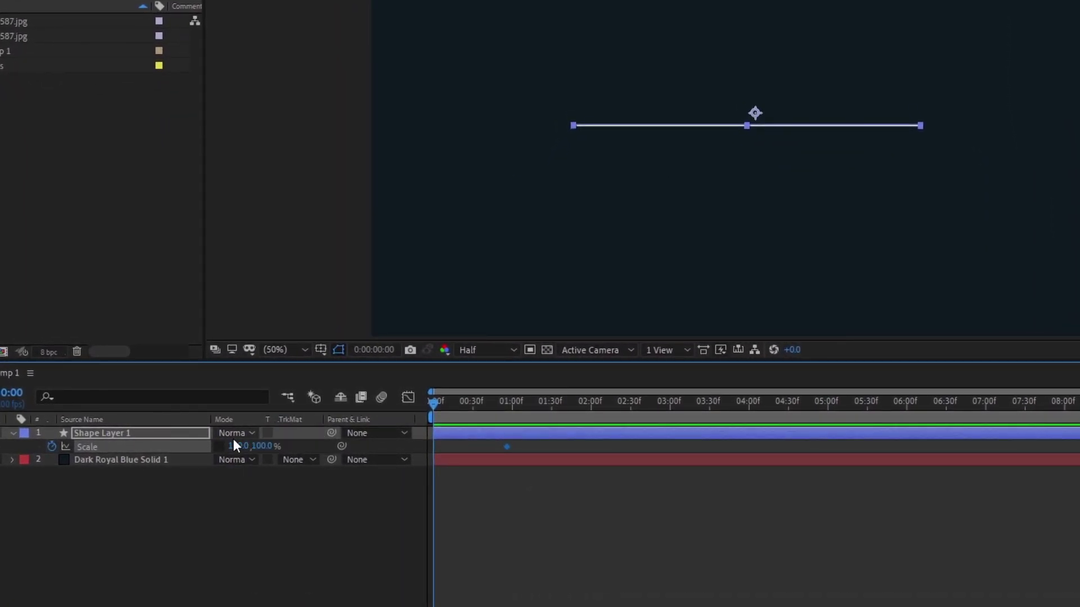
Centre the line's anchor point and set its horizontal scale to 0% at the first frame, keeping the vertical at 100%
{"action": "left_click", "coordinate": [247, 447]}
{"action": "key", "text": "ctrl+alt+Home"}
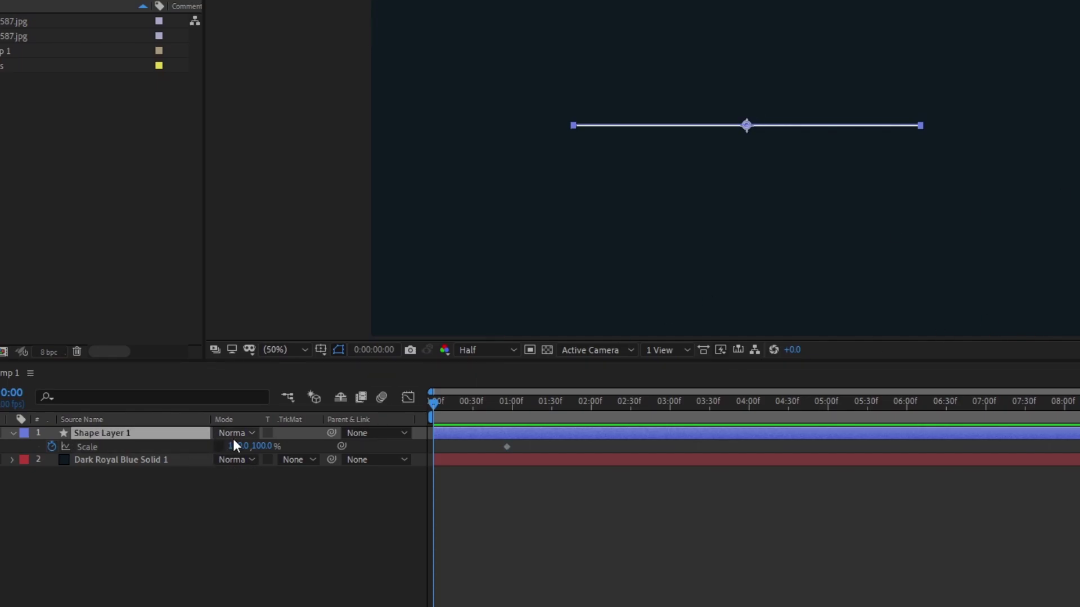
{"action": "left_click", "coordinate": [234, 446]}
{"action": "key", "text": "Return"}
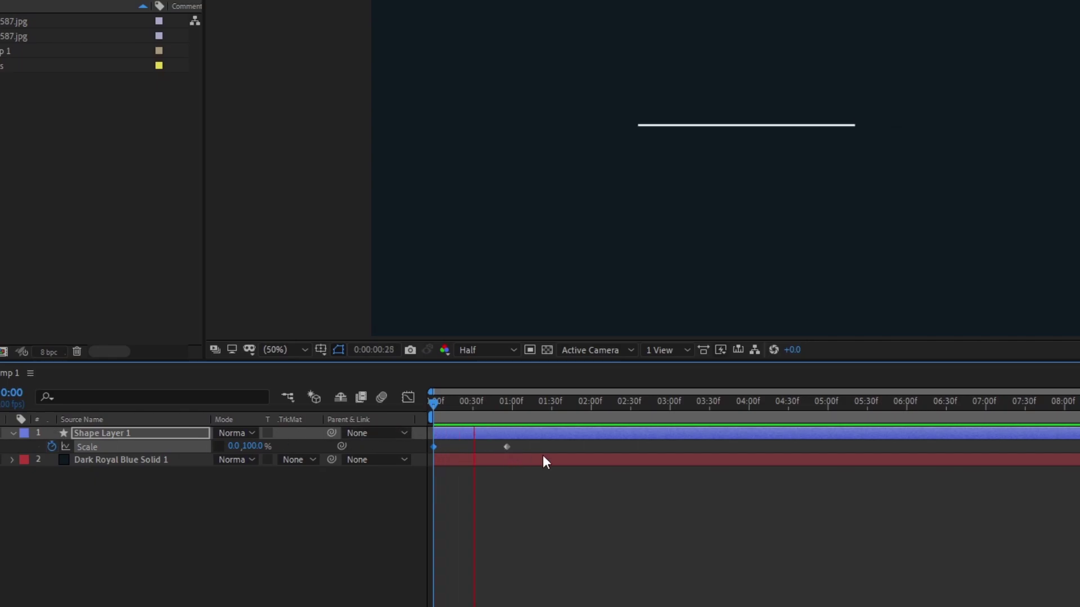
Apply Easy Ease to both Scale keyframes of the line layer
{"action": "key", "text": "space"}
{"action": "left_click_drag", "start_coordinate": [532, 450], "coordinate": [358, 467]}
{"action": "key", "text": "F9"}
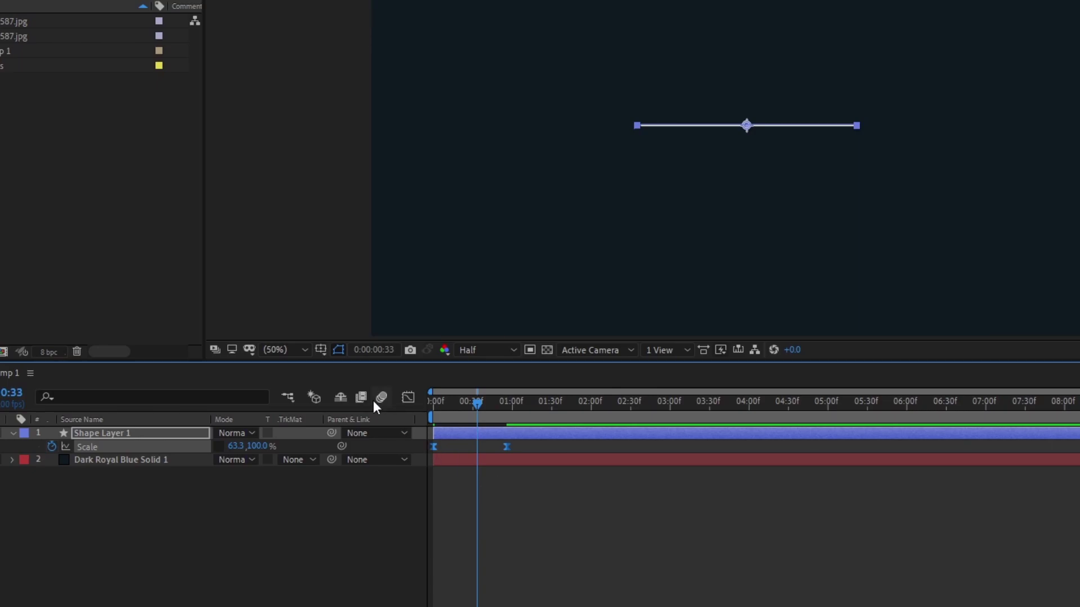
Shape the Scale speed graph into a sharp central peak by pulling both keyframes' influence handles toward the middle
{"action": "left_click", "coordinate": [409, 394]}
{"action": "key", "text": "="}
{"action": "key", "text": "="}
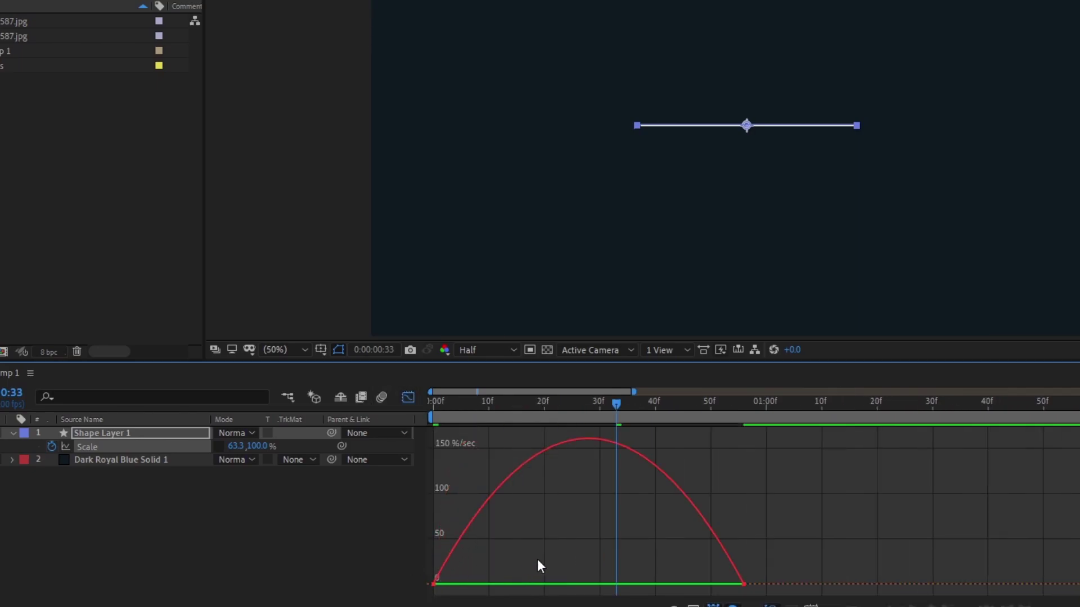
{"action": "left_click_drag", "start_coordinate": [806, 579], "coordinate": [601, 583]}
{"action": "left_click_drag", "start_coordinate": [486, 585], "coordinate": [581, 578]}
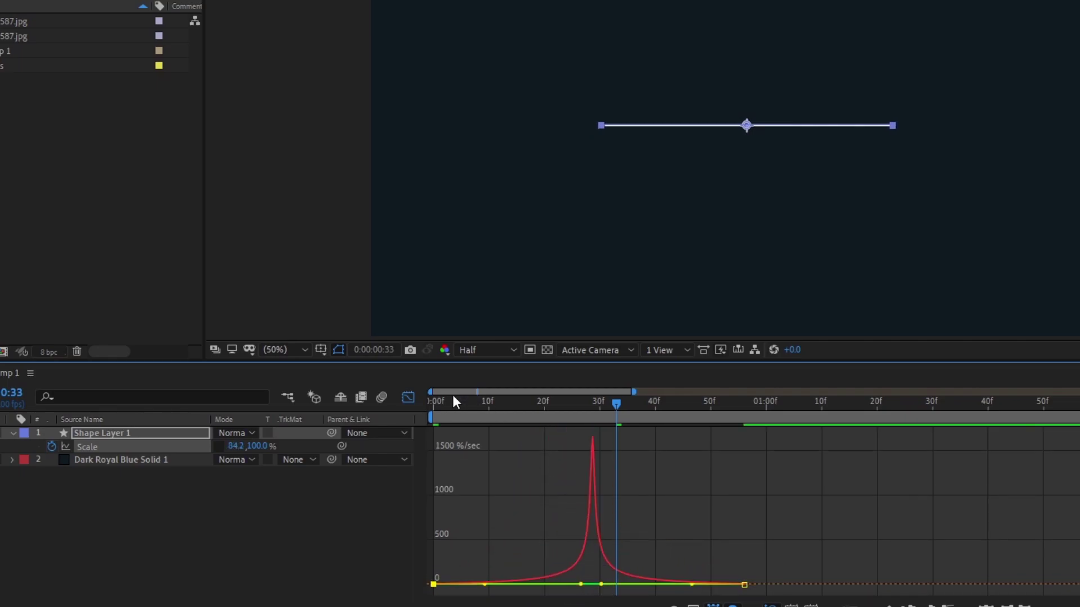
{"action": "left_click", "coordinate": [410, 400]}
Play back the line's scale animation from the first frame
{"action": "left_click_drag", "start_coordinate": [505, 400], "coordinate": [366, 418]}
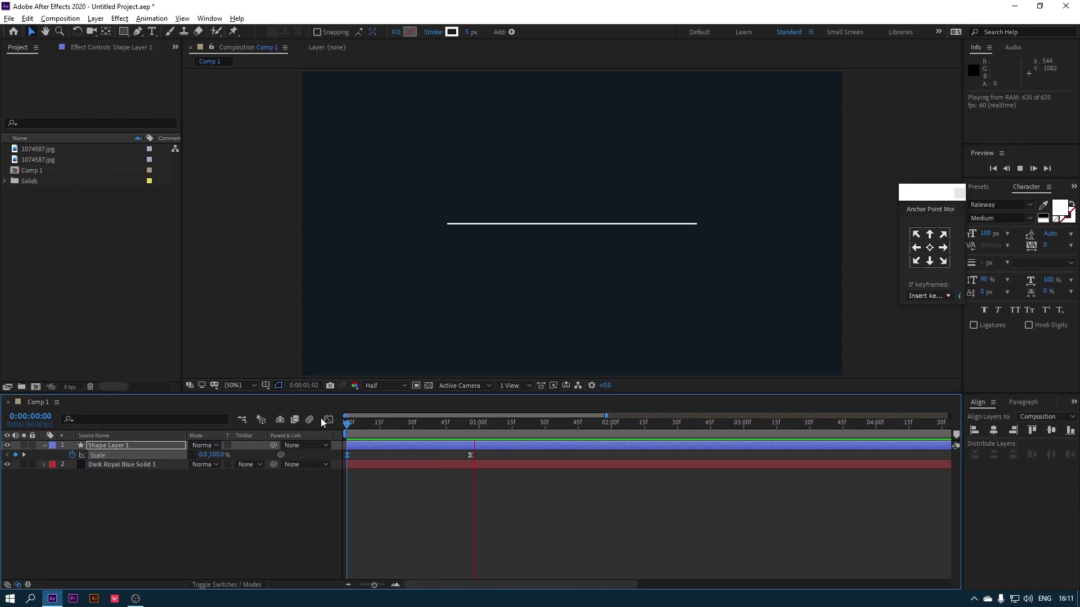
{"action": "key", "text": "space"}
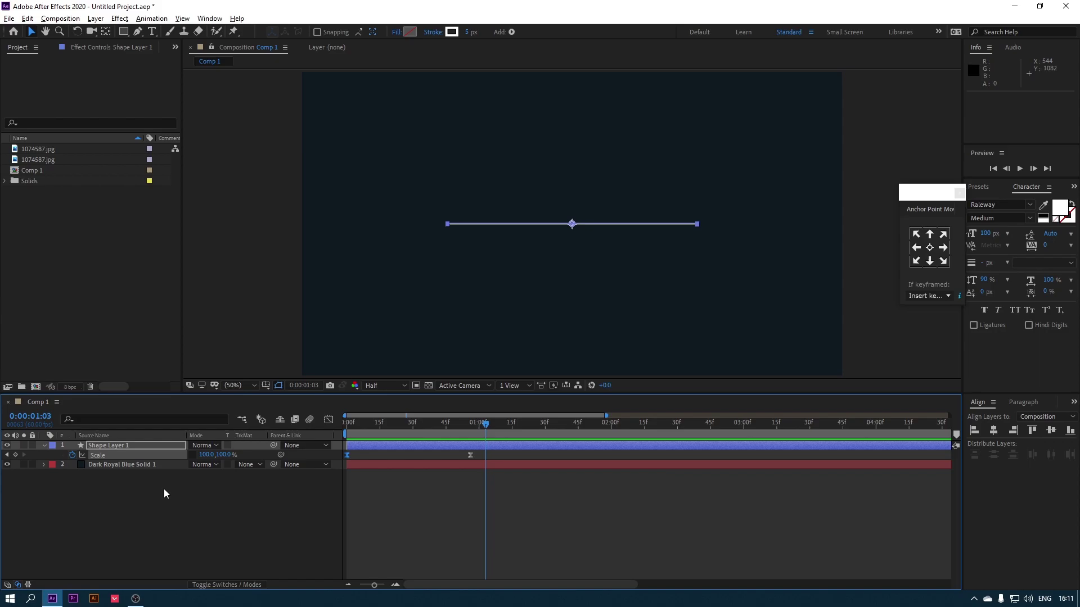
{"action": "left_click", "coordinate": [165, 492]}
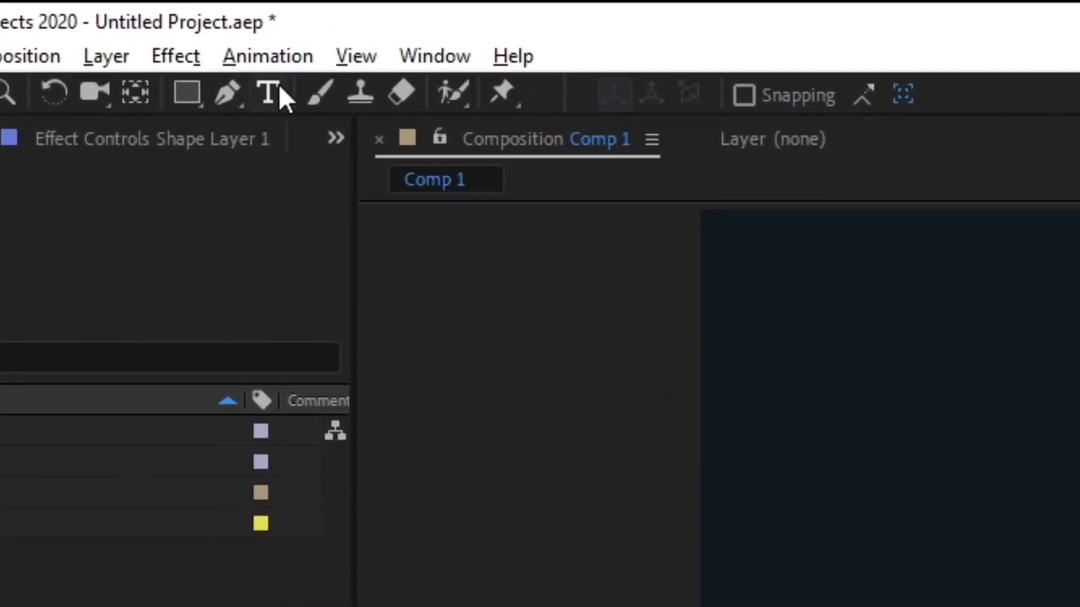
Add the text "SMOOTH TITLES" above the line as a new text layer
{"action": "left_click", "coordinate": [281, 91]}
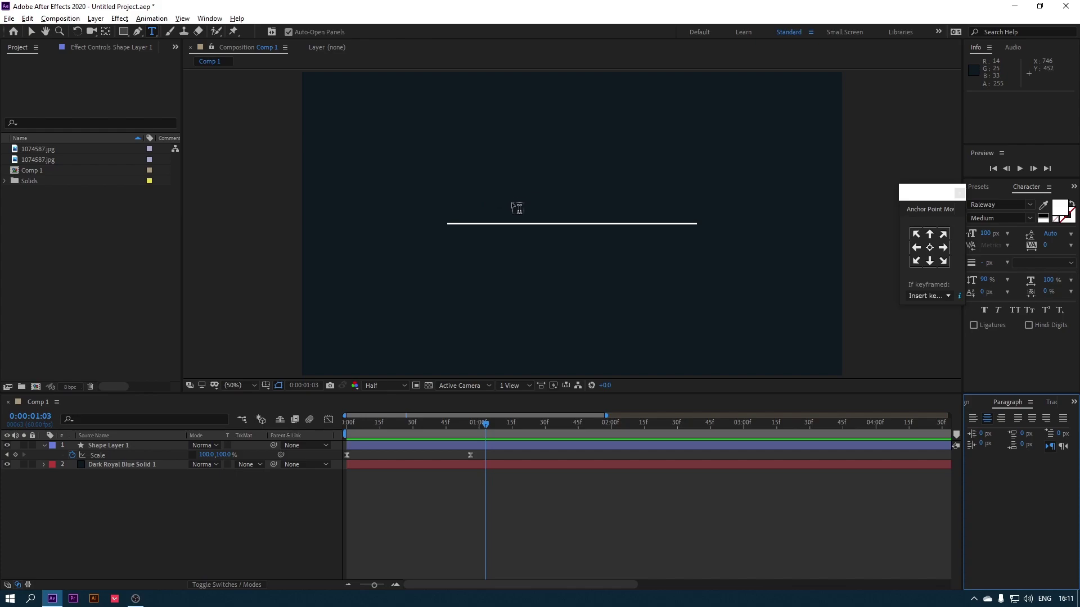
{"action": "left_click", "coordinate": [512, 200]}
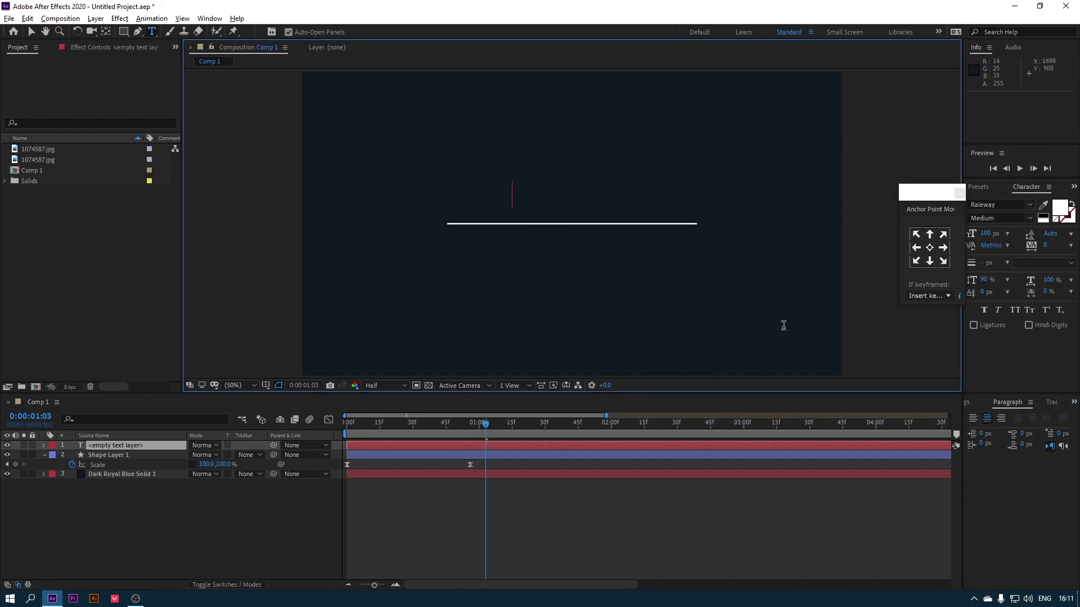
{"action": "type", "text": "SM"}
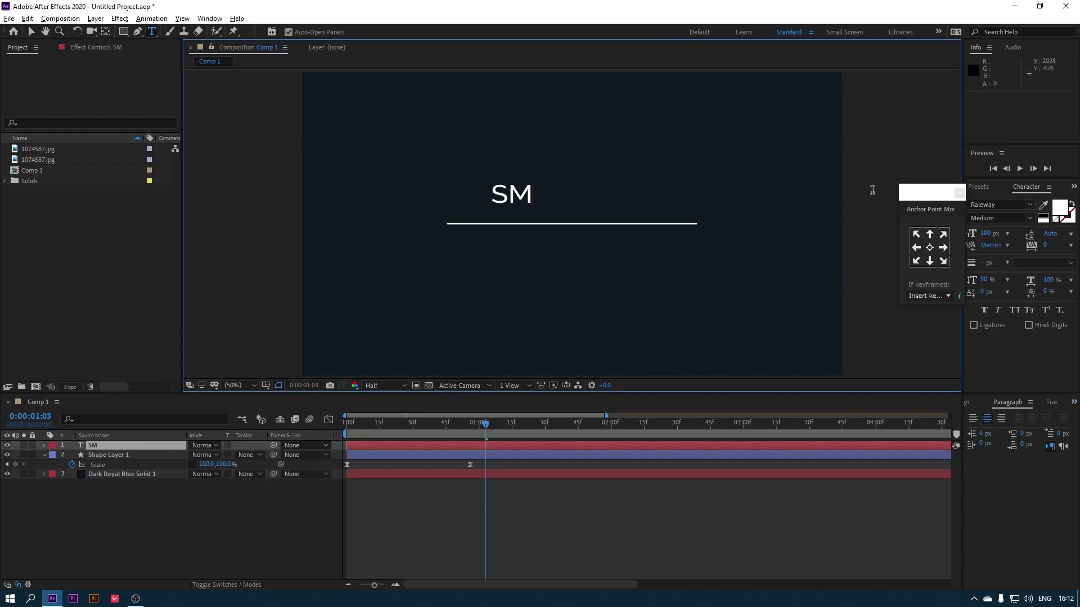
{"action": "type", "text": "OOTH TITL"}
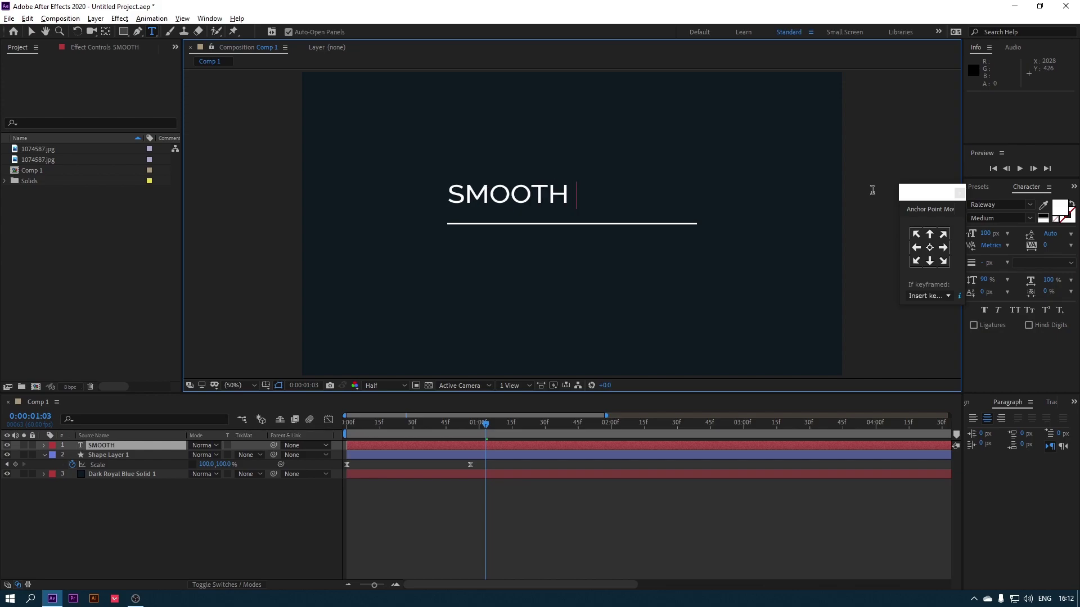
{"action": "type", "text": "ES"}
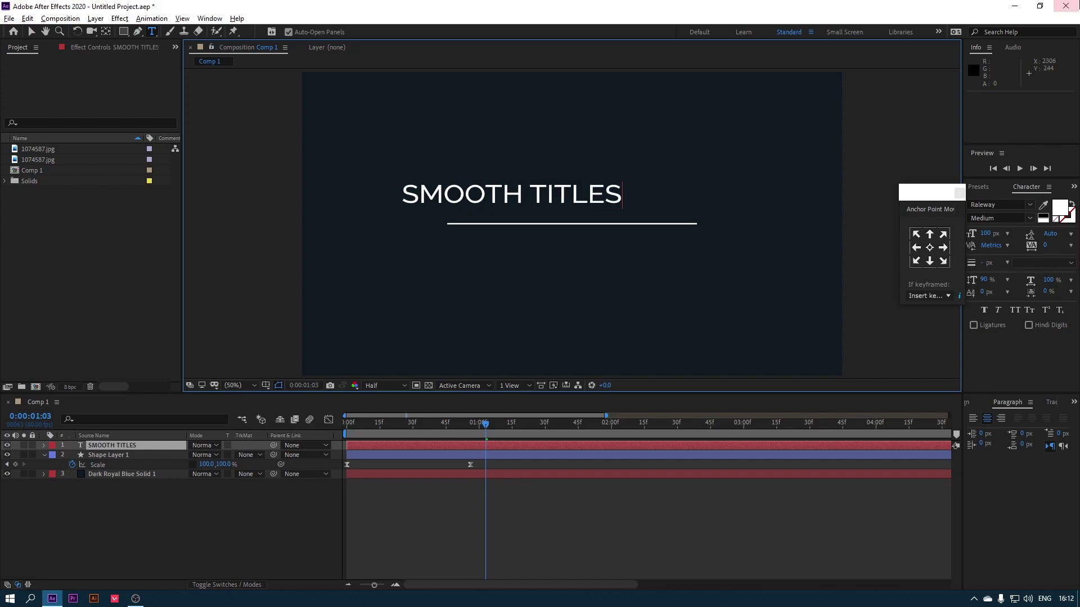
{"action": "left_click", "coordinate": [35, 34]}
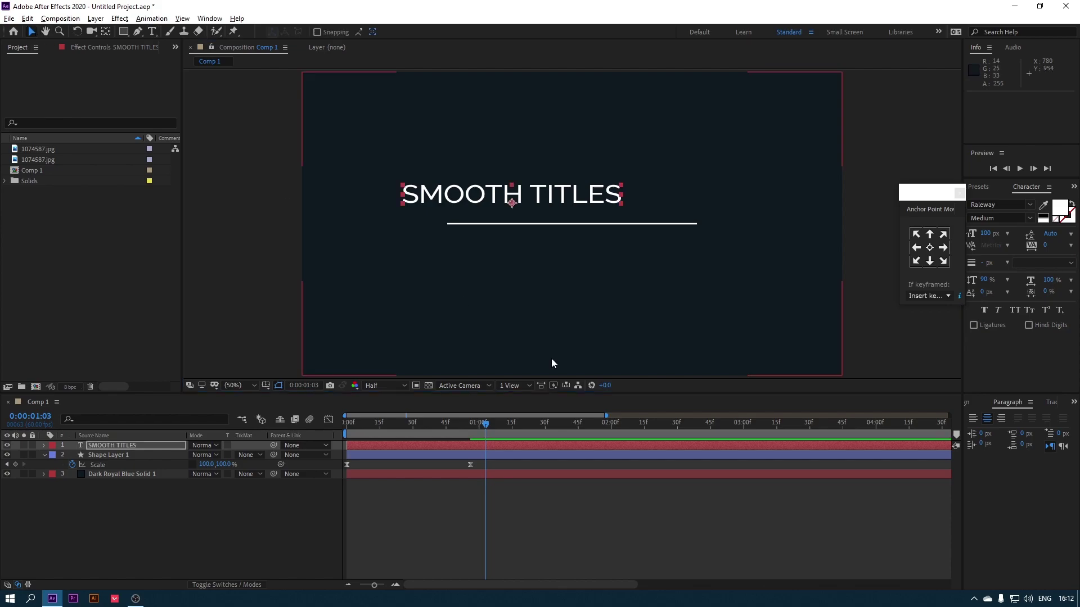
Centre the title text horizontally in the composition
{"action": "left_click", "coordinate": [970, 403]}
{"action": "left_click", "coordinate": [992, 430]}
{"action": "key", "text": "Caps_Lock"}
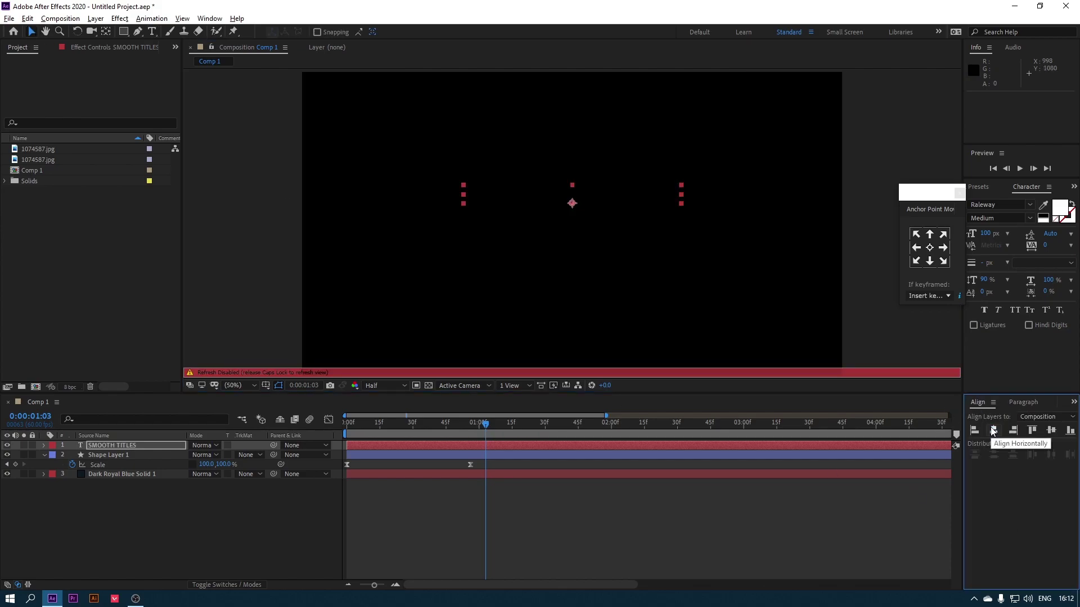
{"action": "key", "text": "Caps_Lock"}
{"action": "left_click", "coordinate": [156, 302]}
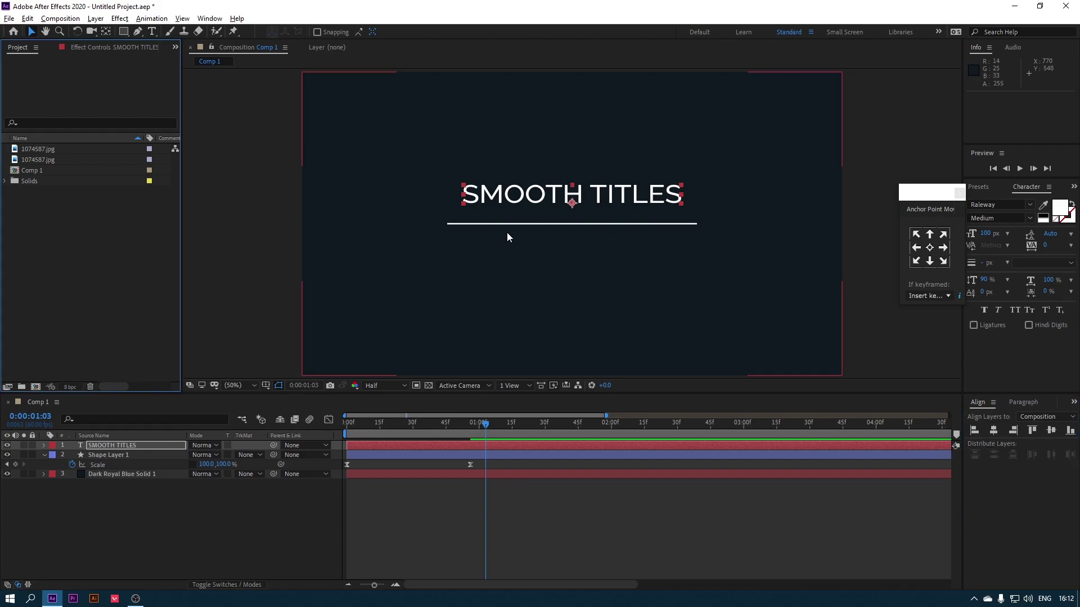
{"action": "left_click", "coordinate": [96, 535]}
Nudge the title text down about 23 px so it sits just above the line
{"action": "left_click", "coordinate": [555, 197]}
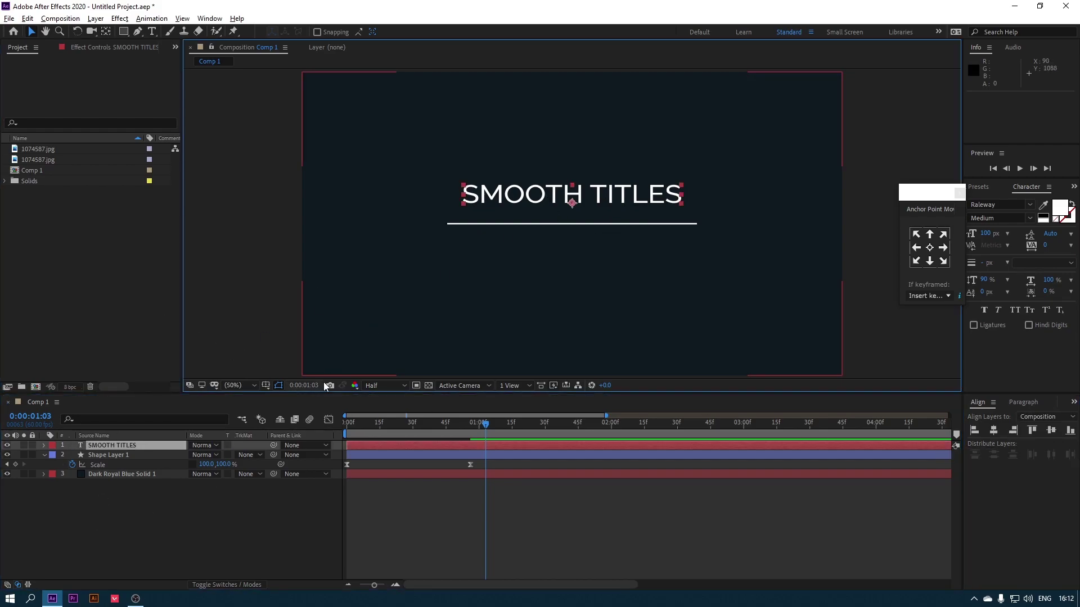
{"action": "key", "text": "Down"}
{"action": "key", "text": "Down"}
{"action": "key", "text": "Down"}
{"action": "key", "text": "Down"}
{"action": "key", "text": "Down"}
{"action": "key", "text": "Down"}
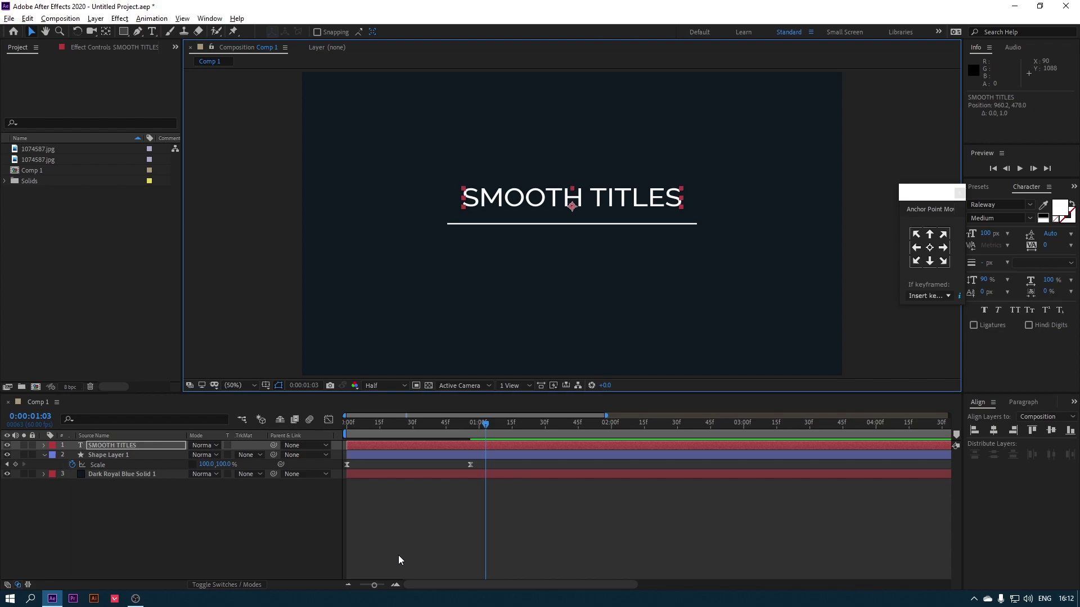
{"action": "key", "text": "Down"}
{"action": "key", "text": "Down"}
{"action": "key", "text": "Down"}
{"action": "key", "text": "Down"}
{"action": "key", "text": "Down"}
{"action": "key", "text": "Down"}
{"action": "key", "text": "Down"}
{"action": "key", "text": "Down"}
{"action": "key", "text": "Down"}
{"action": "key", "text": "Down"}
{"action": "key", "text": "Down"}
{"action": "key", "text": "Down"}
{"action": "key", "text": "Down"}
{"action": "key", "text": "Down"}
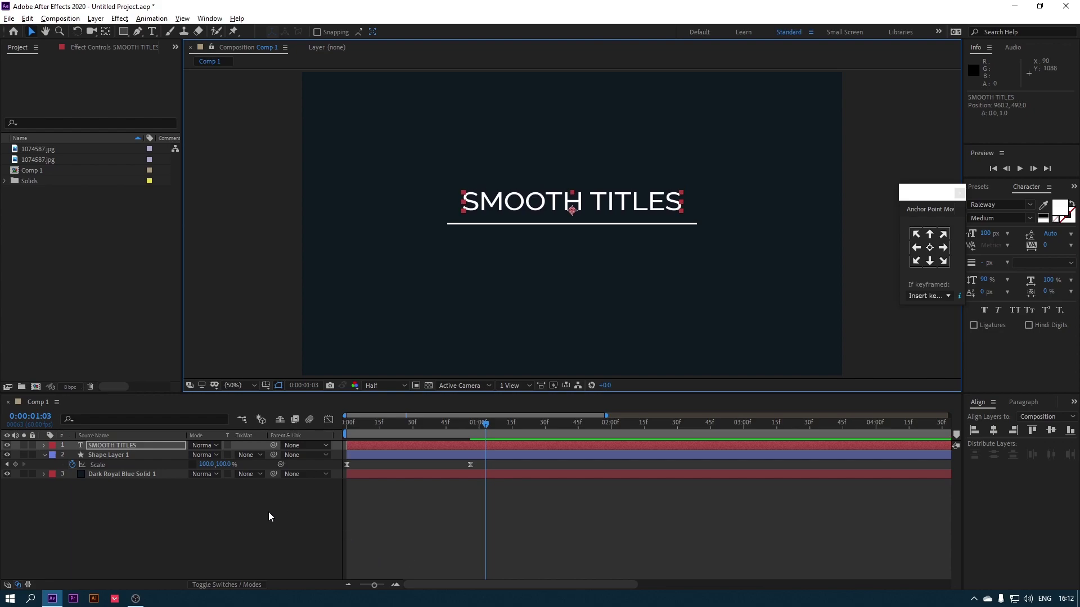
{"action": "key", "text": "Down"}
{"action": "key", "text": "Down"}
{"action": "key", "text": "Down"}
{"action": "left_click", "coordinate": [163, 512]}
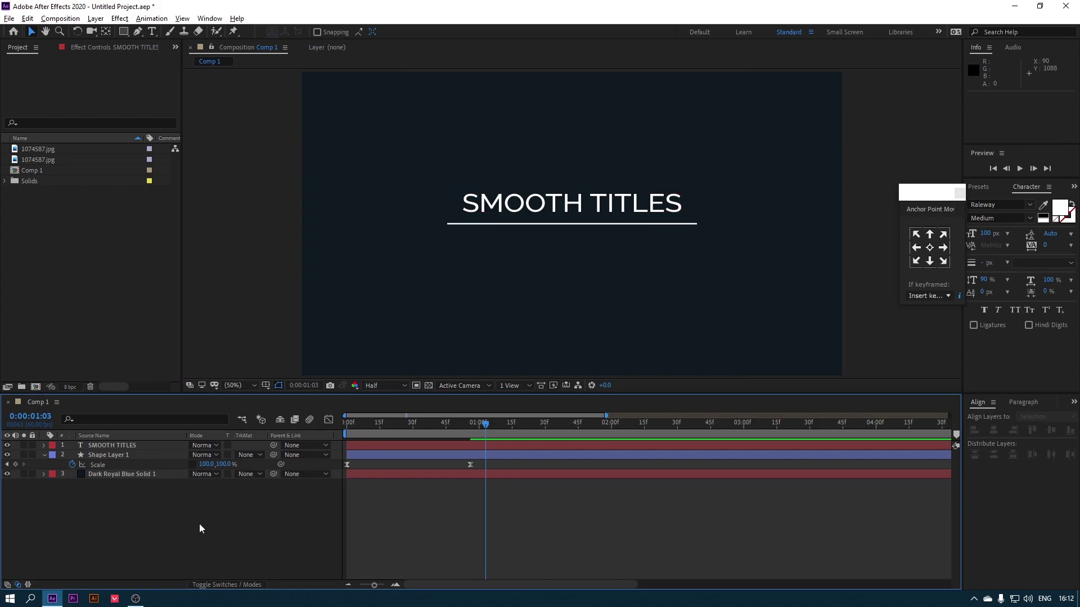
Draw a rectangle around the title as a separate shape layer, matching the line's width and extending upward from the line
{"action": "left_click", "coordinate": [492, 200]}
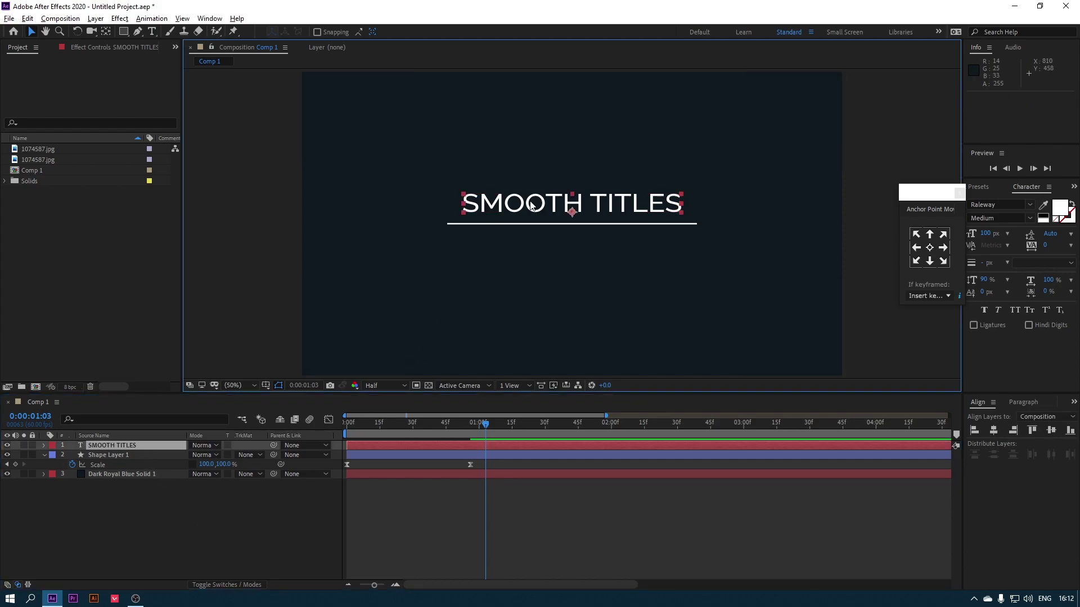
{"action": "left_click", "coordinate": [272, 336]}
{"action": "left_click", "coordinate": [122, 32]}
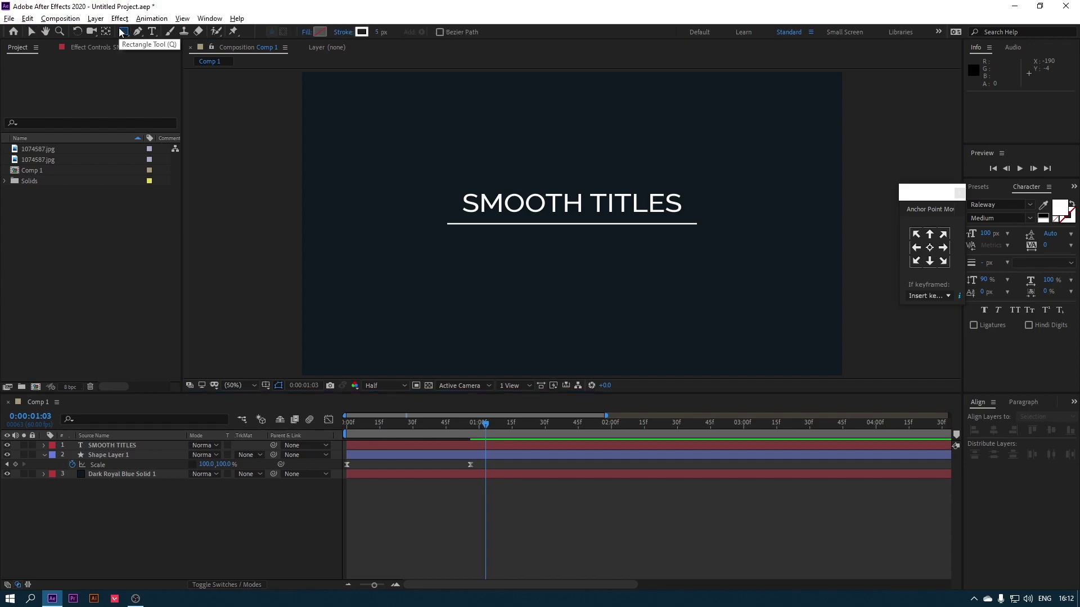
{"action": "scroll", "coordinate": [665, 189], "scroll_direction": "up", "scroll_amount": 1}
{"action": "left_click_drag", "start_coordinate": [610, 174], "coordinate": [587, 220]}
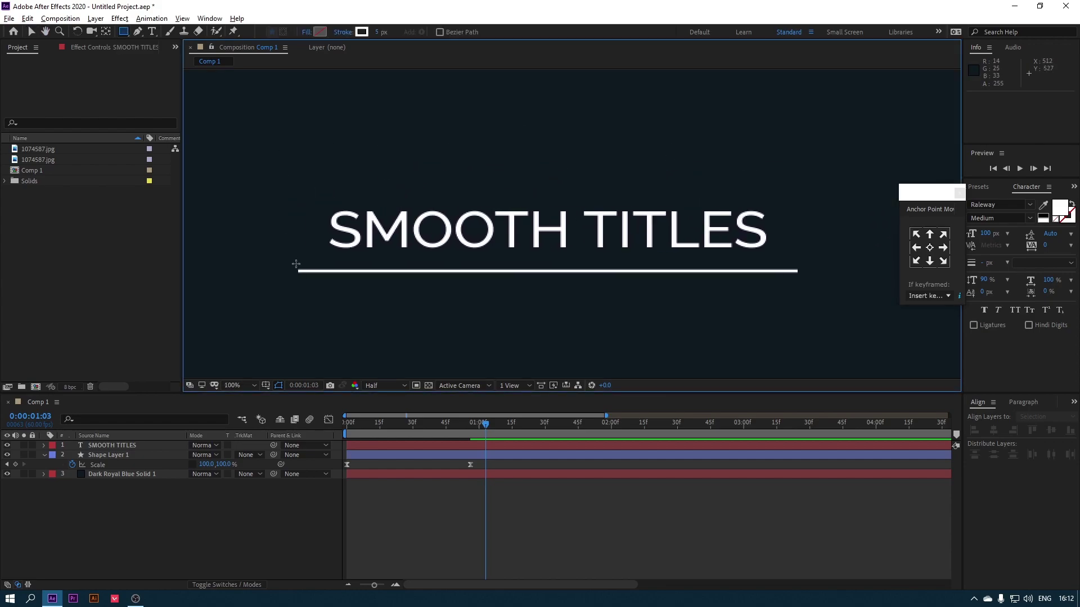
{"action": "left_click_drag", "start_coordinate": [293, 267], "coordinate": [797, 84]}
{"action": "key", "text": "v"}
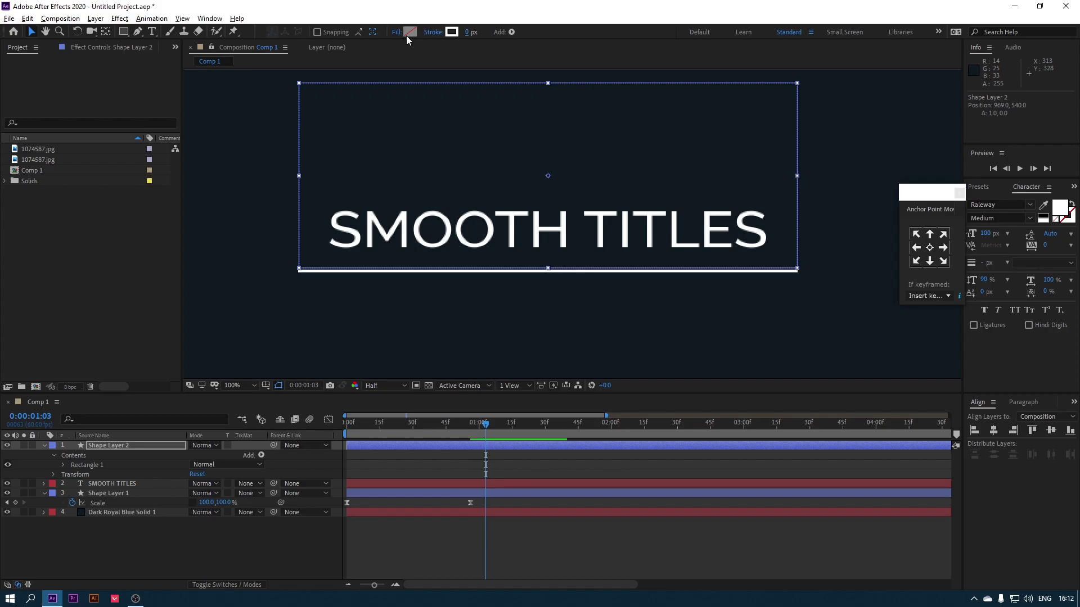
Fill the rectangle covering the title with the muted red colour A7515A
{"action": "left_click", "coordinate": [410, 31]}
{"action": "left_click", "coordinate": [242, 360]}
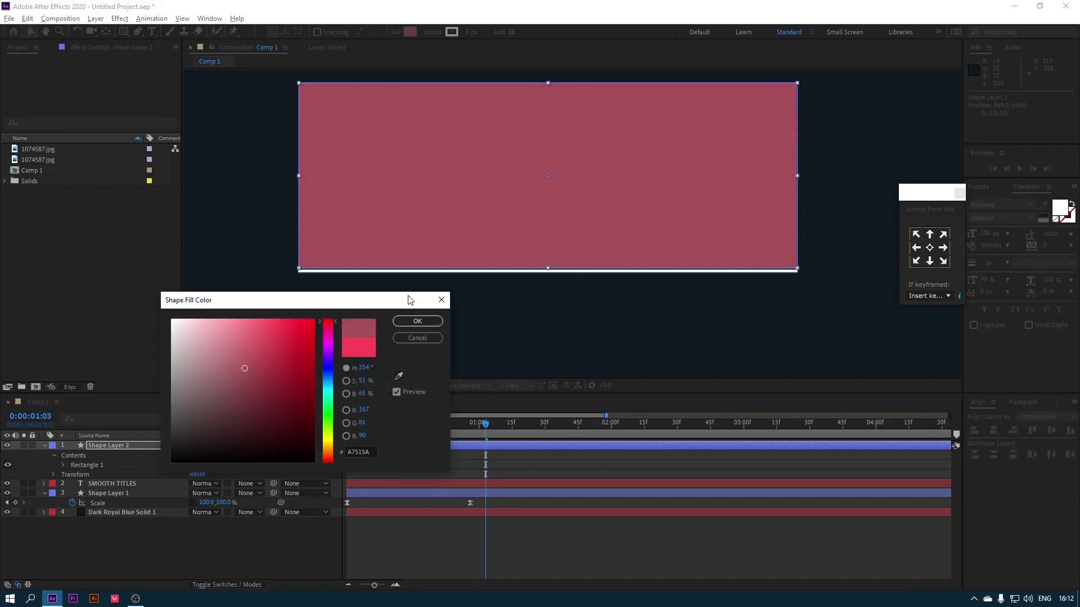
{"action": "left_click", "coordinate": [427, 321]}
{"action": "left_click", "coordinate": [133, 535]}
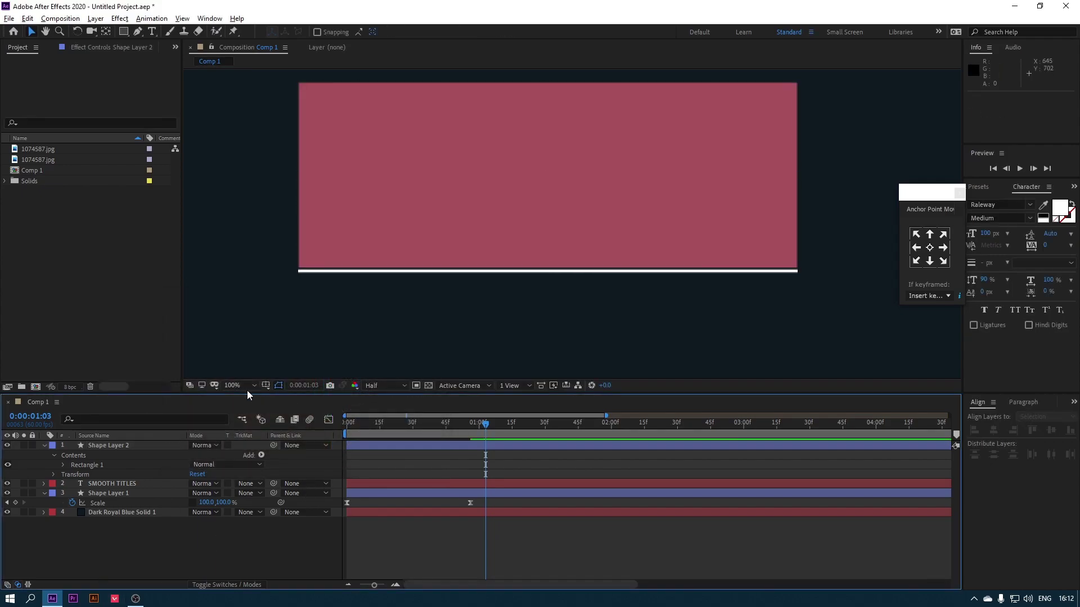
Set the SMOOTH TITLES layer's track matte to Alpha Matte "Shape Layer 2"
{"action": "left_click", "coordinate": [137, 445]}
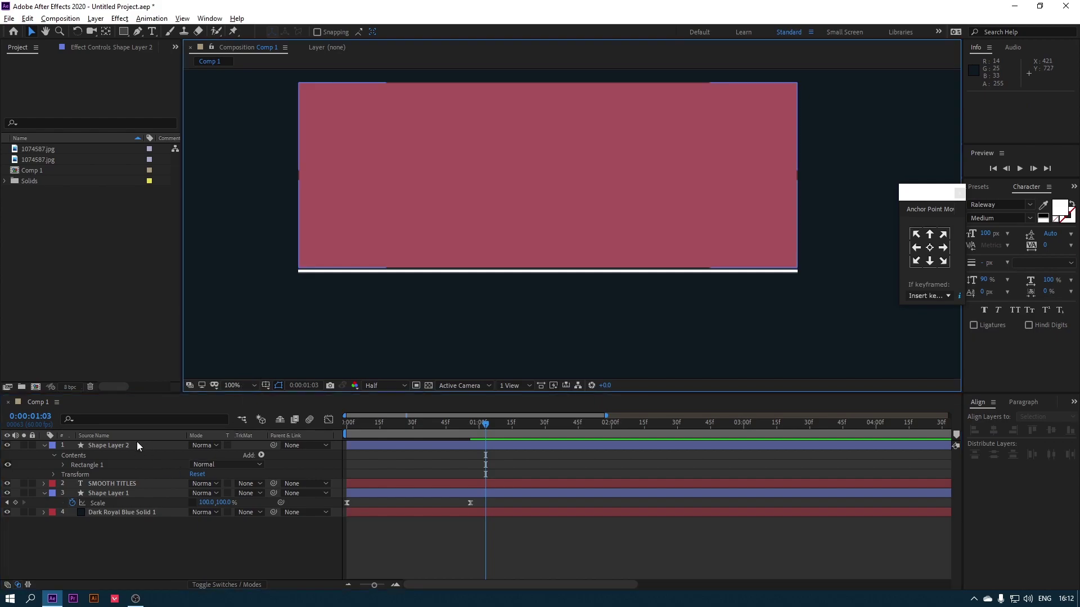
{"action": "left_click", "coordinate": [141, 449]}
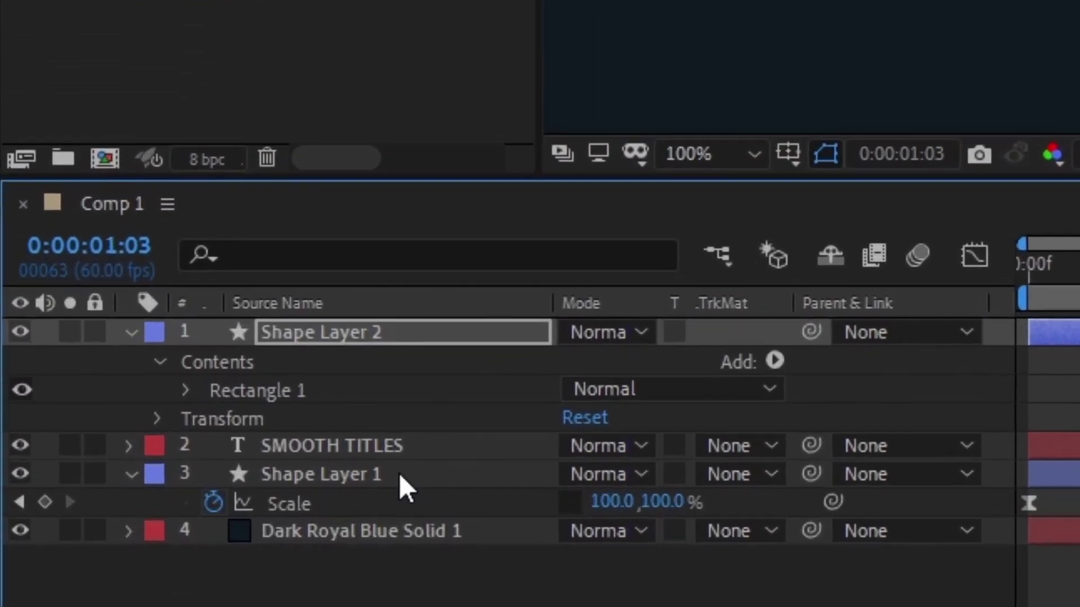
{"action": "left_click", "coordinate": [458, 600]}
{"action": "left_click", "coordinate": [441, 443]}
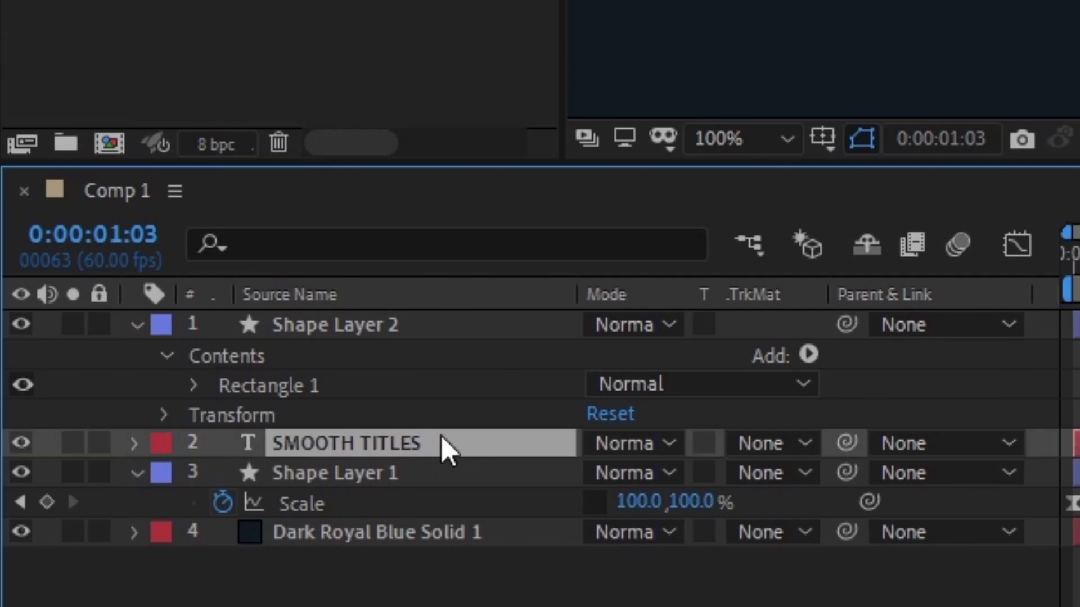
{"action": "left_click", "coordinate": [783, 447]}
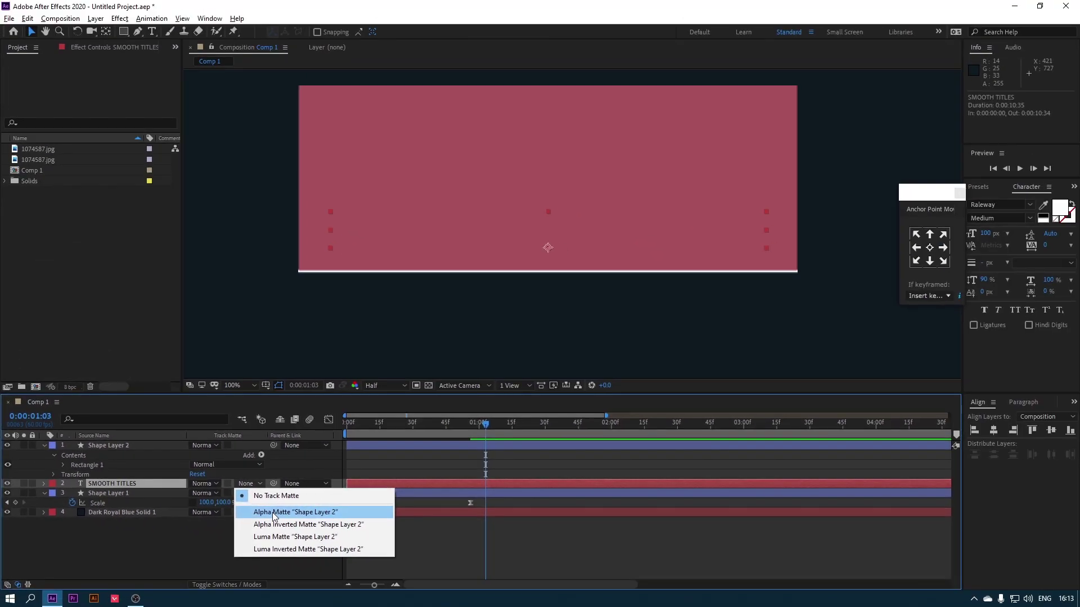
{"action": "left_click", "coordinate": [856, 533]}
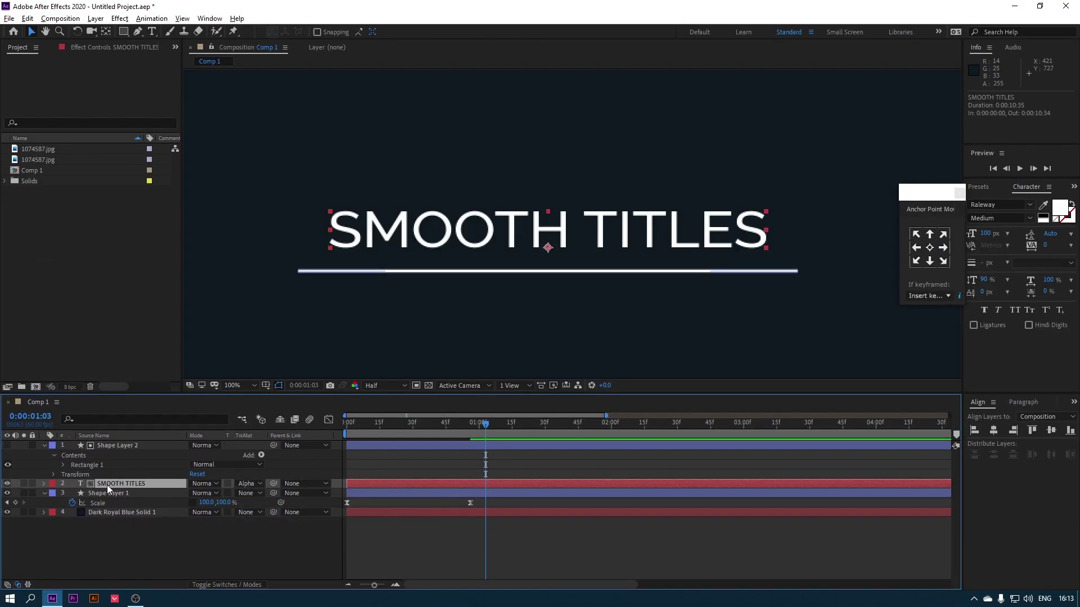
Test the matte by moving the title's Y position to 638, below the line, and undo the move
{"action": "key", "text": "p"}
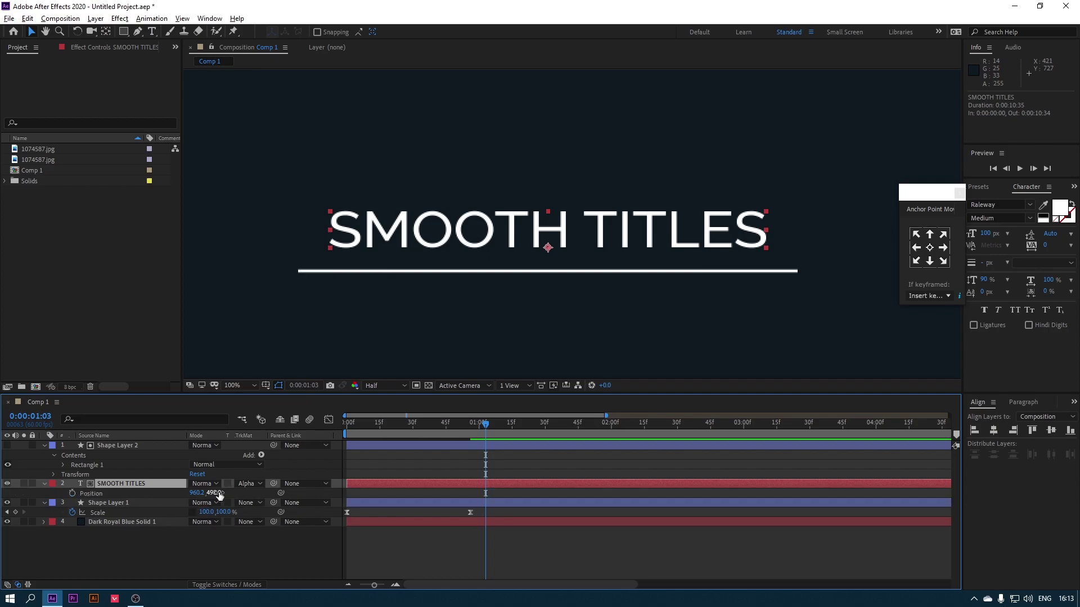
{"action": "left_click_drag", "start_coordinate": [220, 495], "coordinate": [266, 525]}
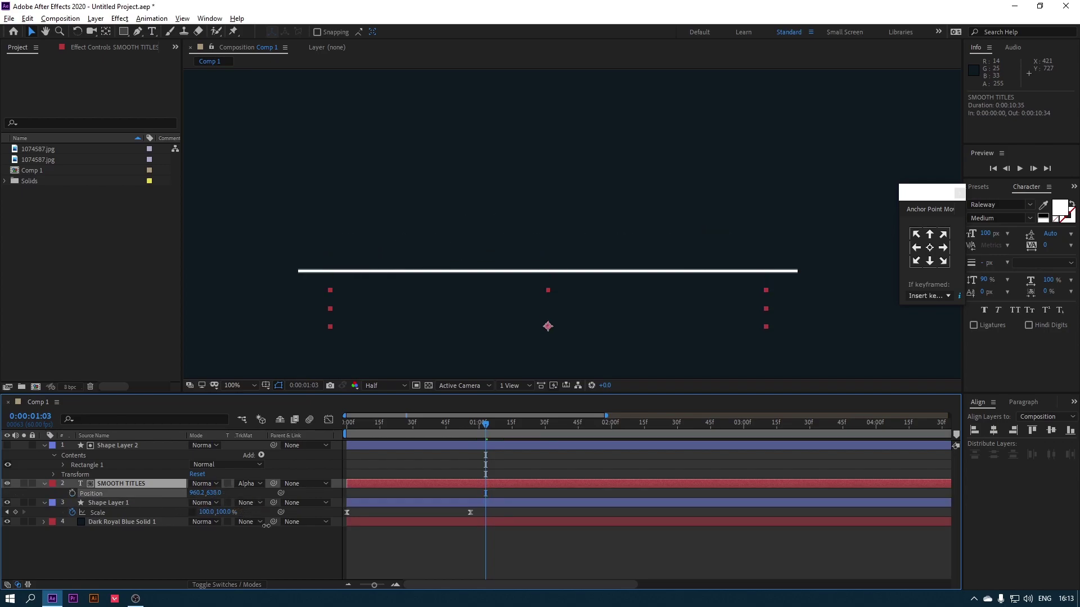
{"action": "key", "text": "ctrl+z"}
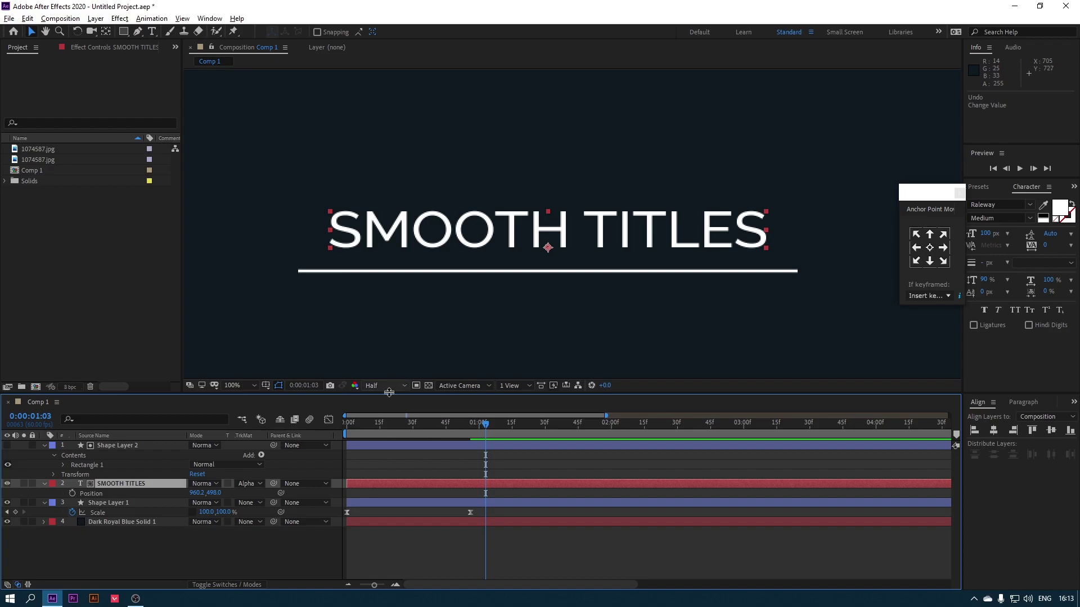
Fit the composition in view, enable Position keyframing on the title at 0:00:00:53, and move that keyframe to 0:00:01:21
{"action": "left_click", "coordinate": [236, 386]}
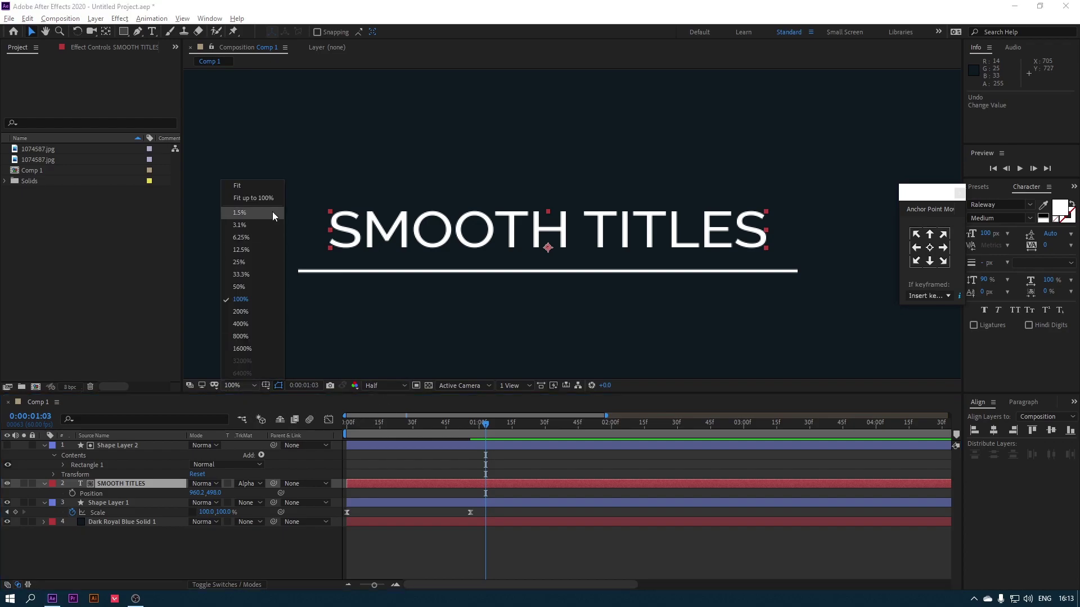
{"action": "left_click", "coordinate": [242, 187]}
{"action": "left_click", "coordinate": [124, 546]}
{"action": "left_click", "coordinate": [139, 484]}
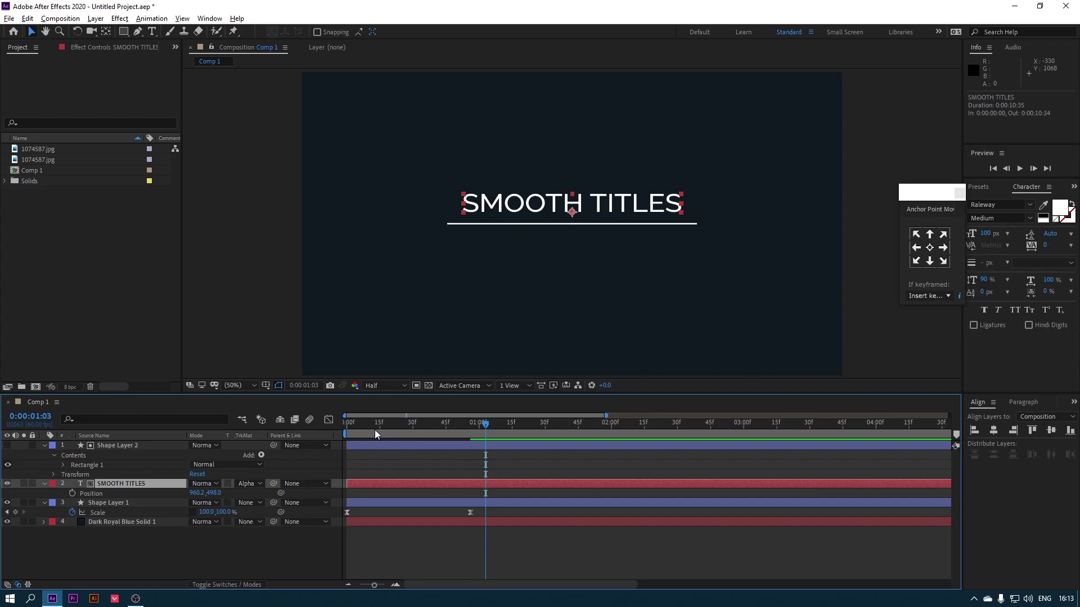
{"action": "left_click_drag", "start_coordinate": [376, 434], "coordinate": [292, 434]}
{"action": "key", "text": "space"}
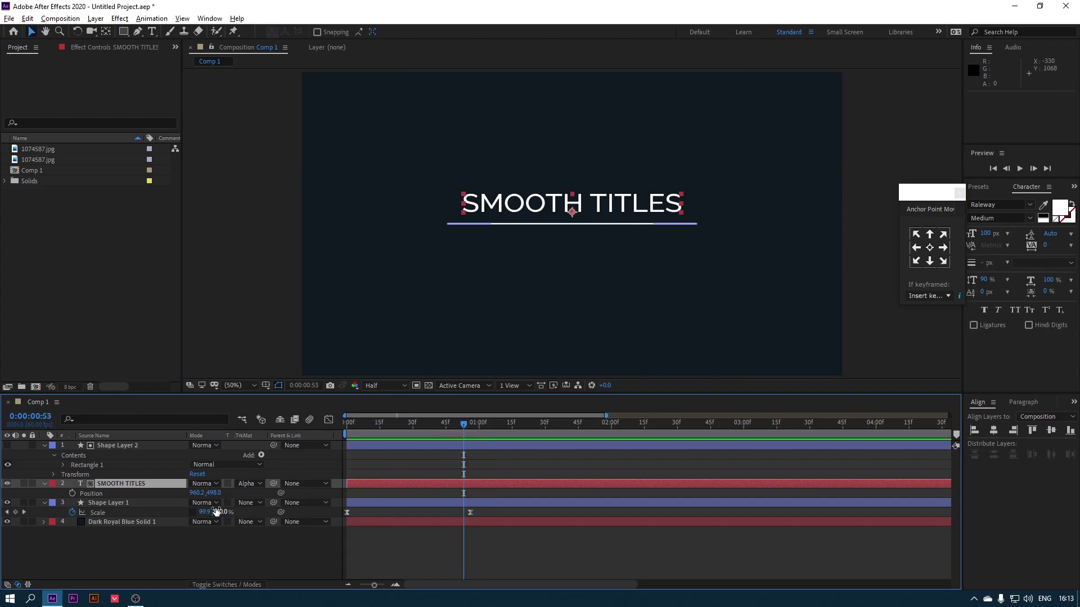
{"action": "left_click", "coordinate": [72, 493]}
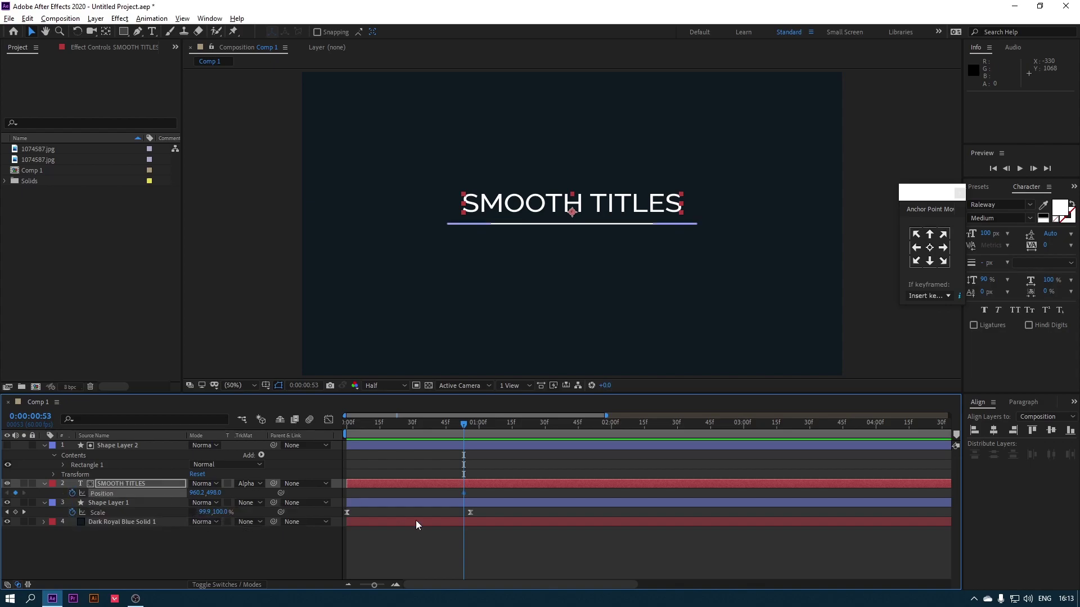
{"action": "left_click_drag", "start_coordinate": [465, 494], "coordinate": [527, 496]}
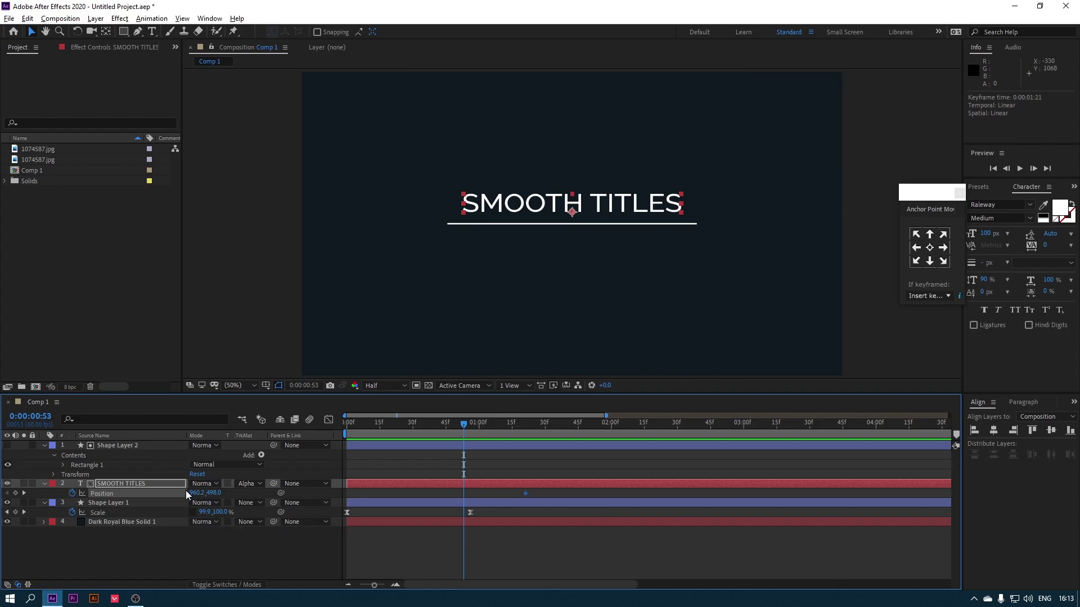
Keyframe the title's Y position at 609 at 0:00:00:53, hiding it below the line, and preview the rise
{"action": "left_click_drag", "start_coordinate": [203, 495], "coordinate": [254, 518]}
{"action": "key", "text": "space"}
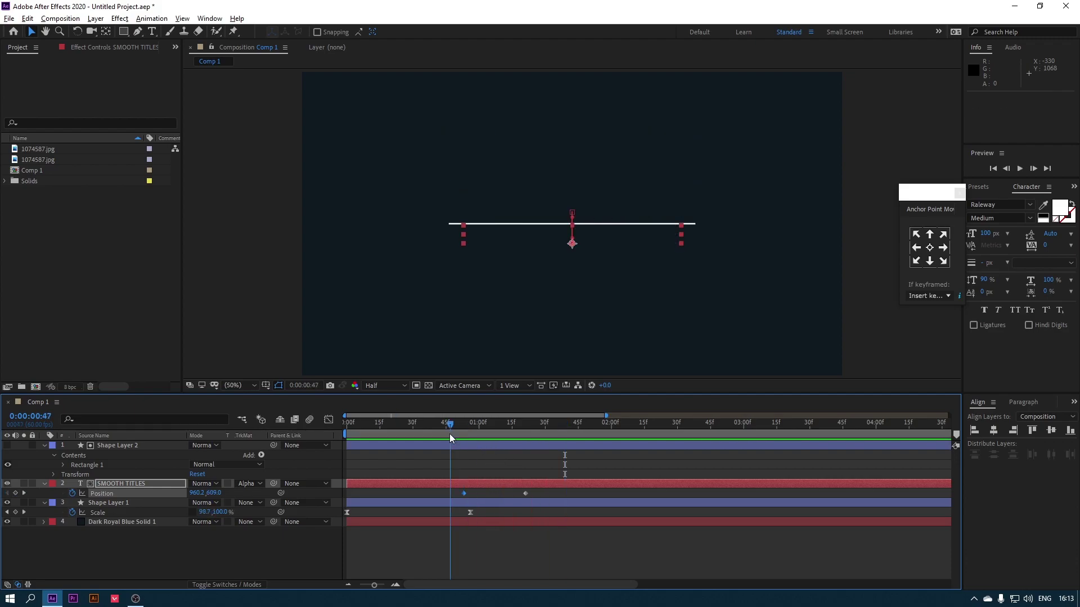
{"action": "key", "text": "space"}
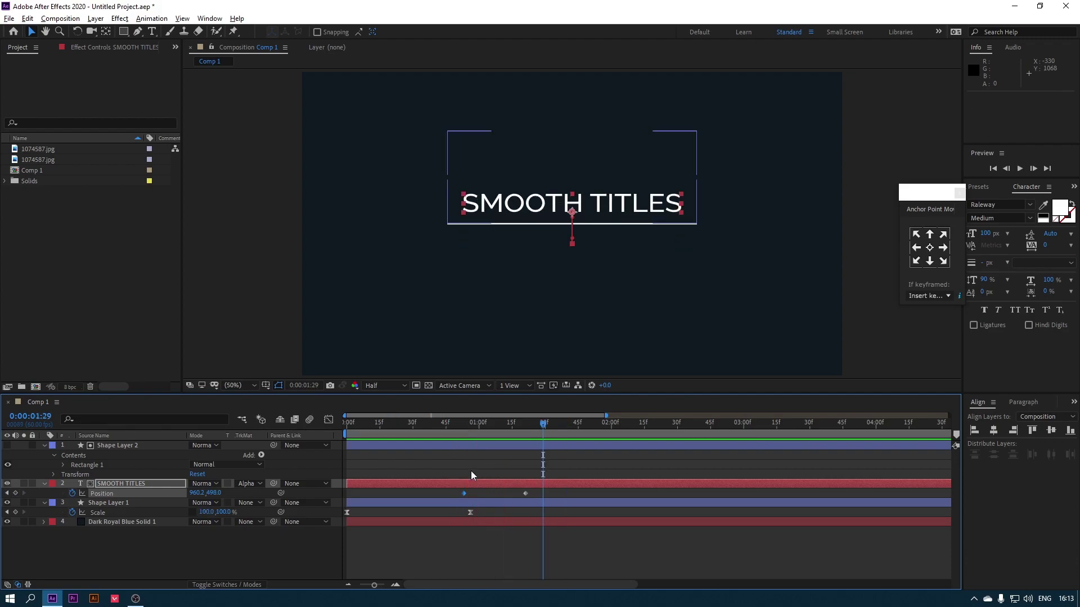
Nudge both of the title's Position keyframes down 10 px, bringing the text's final position closer to the line
{"action": "key", "text": "j"}
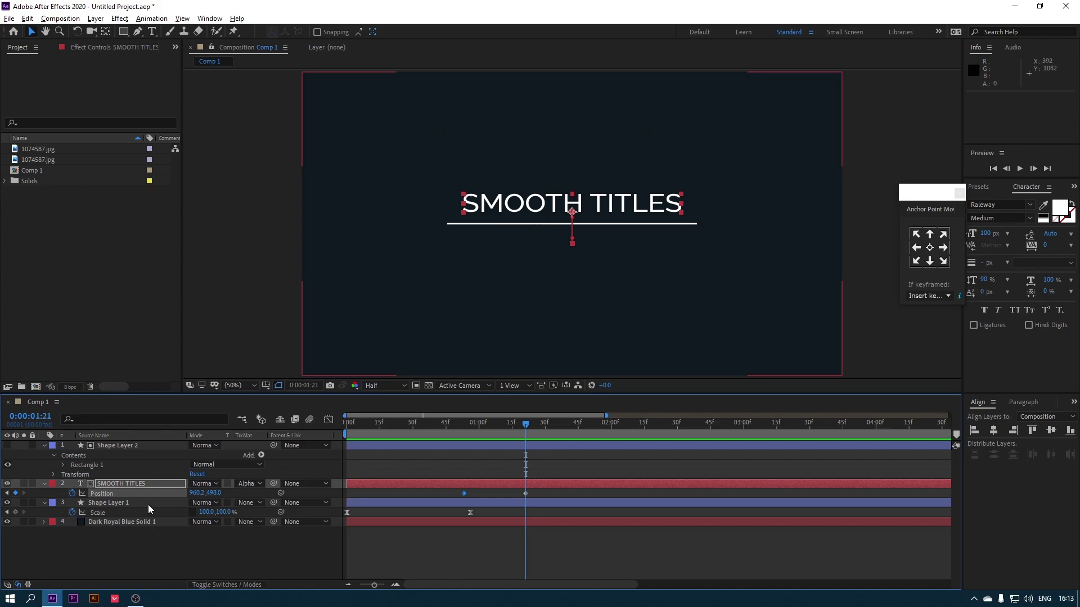
{"action": "key", "text": "Down"}
{"action": "key", "text": "Down"}
{"action": "key", "text": "shift+Down"}
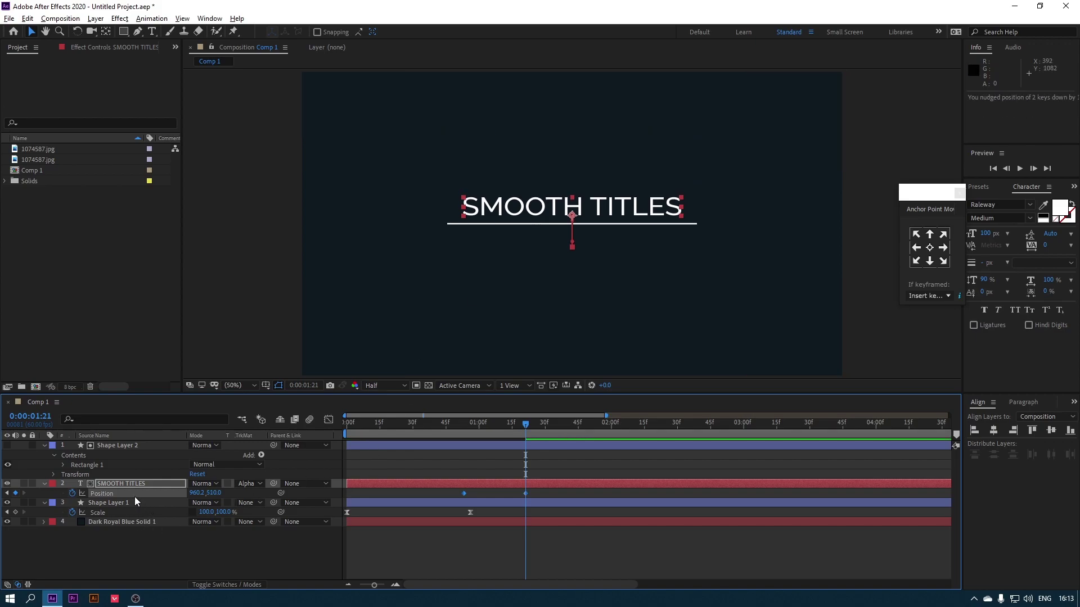
{"action": "key", "text": "Down"}
{"action": "key", "text": "Down"}
{"action": "key", "text": "Up"}
{"action": "key", "text": "Up"}
{"action": "left_click", "coordinate": [183, 553]}
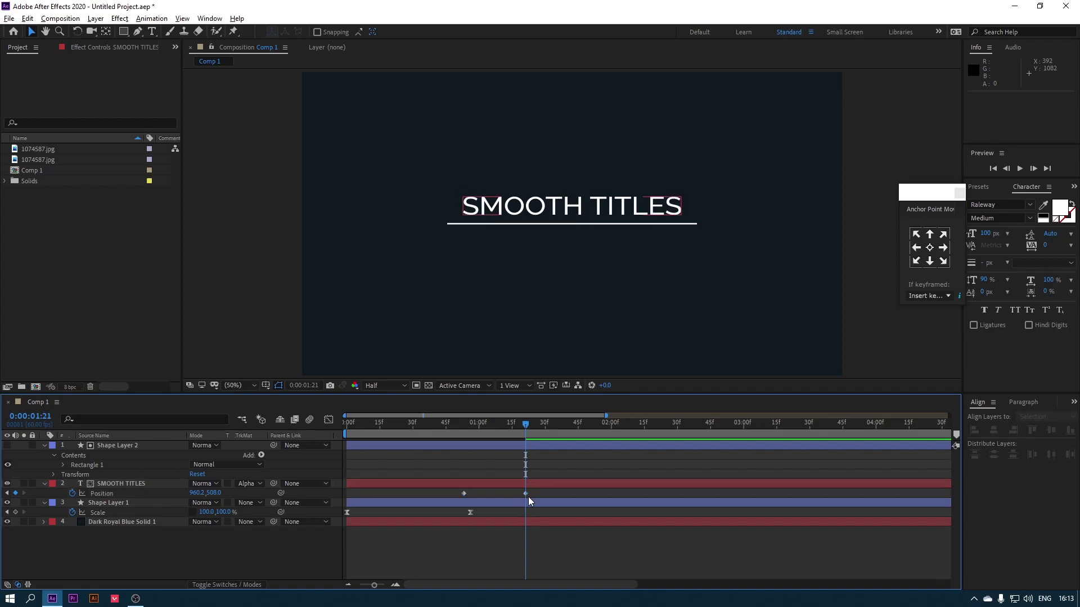
Apply Easy Ease to both title Position keyframes and reshape their speed graph into a sharp central peak with long easing
{"action": "left_click_drag", "start_coordinate": [528, 501], "coordinate": [413, 504]}
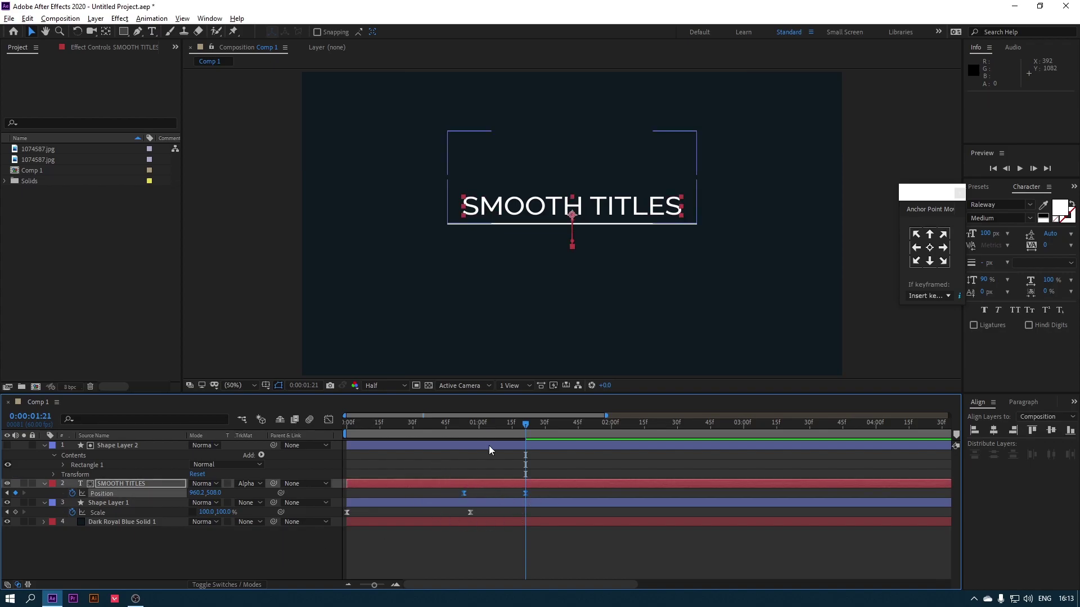
{"action": "left_click_drag", "start_coordinate": [497, 431], "coordinate": [462, 432]}
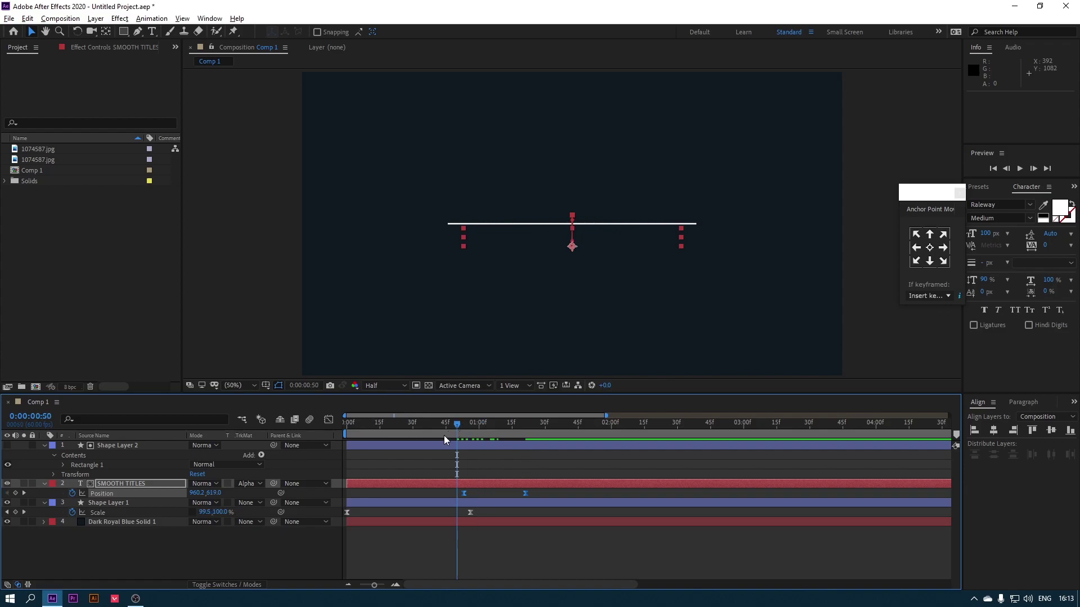
{"action": "left_click", "coordinate": [330, 421]}
{"action": "scroll", "coordinate": [455, 532], "scroll_direction": "up", "scroll_amount": 1}
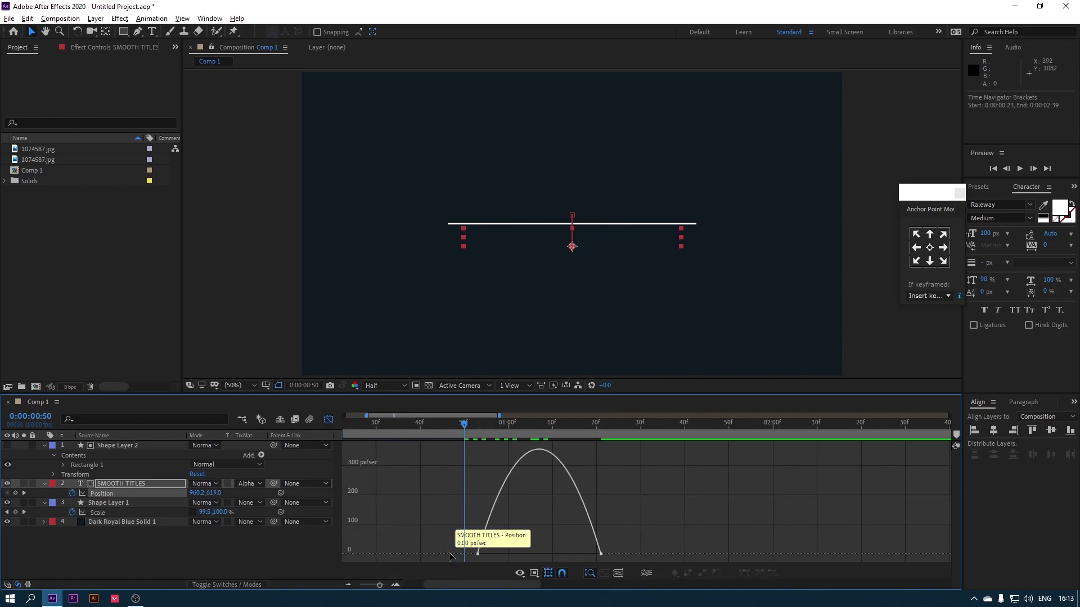
{"action": "scroll", "coordinate": [537, 545], "scroll_direction": "up", "scroll_amount": 1}
{"action": "left_click_drag", "start_coordinate": [846, 538], "coordinate": [602, 555]}
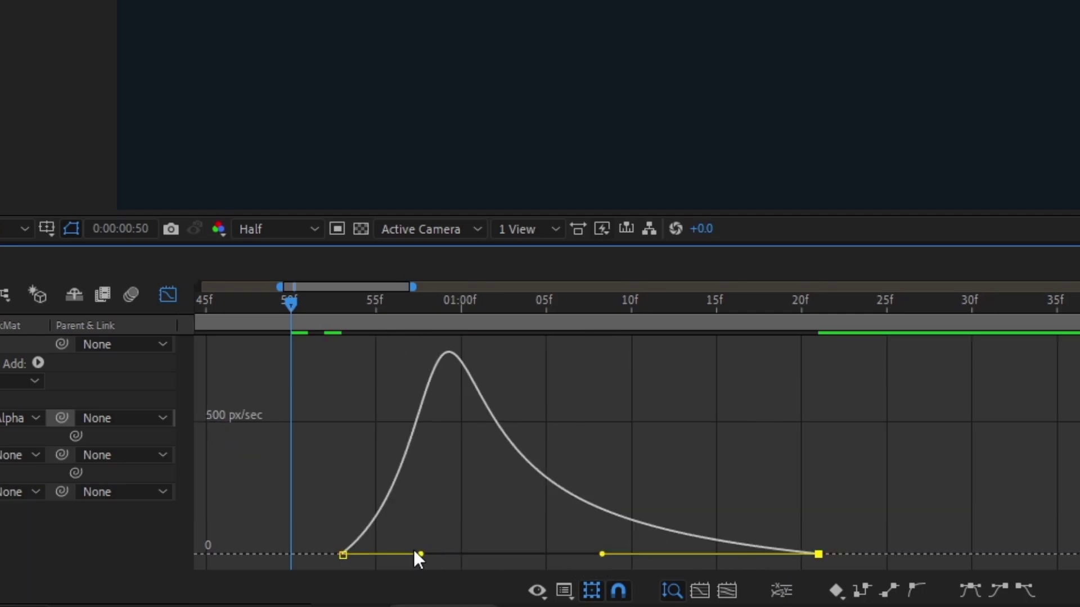
{"action": "left_click_drag", "start_coordinate": [420, 549], "coordinate": [564, 565]}
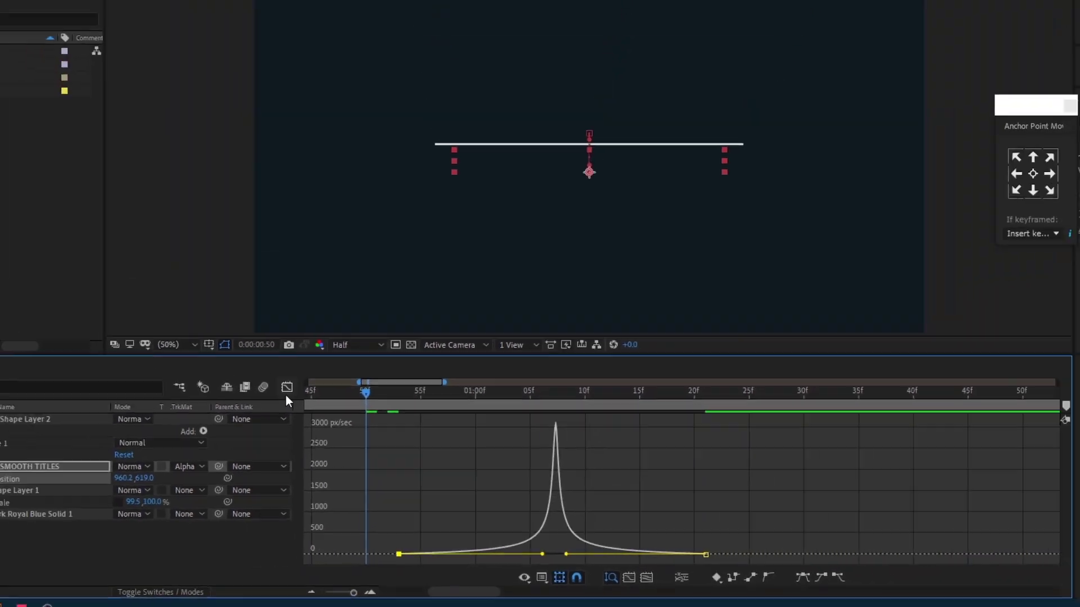
{"action": "left_click", "coordinate": [287, 388]}
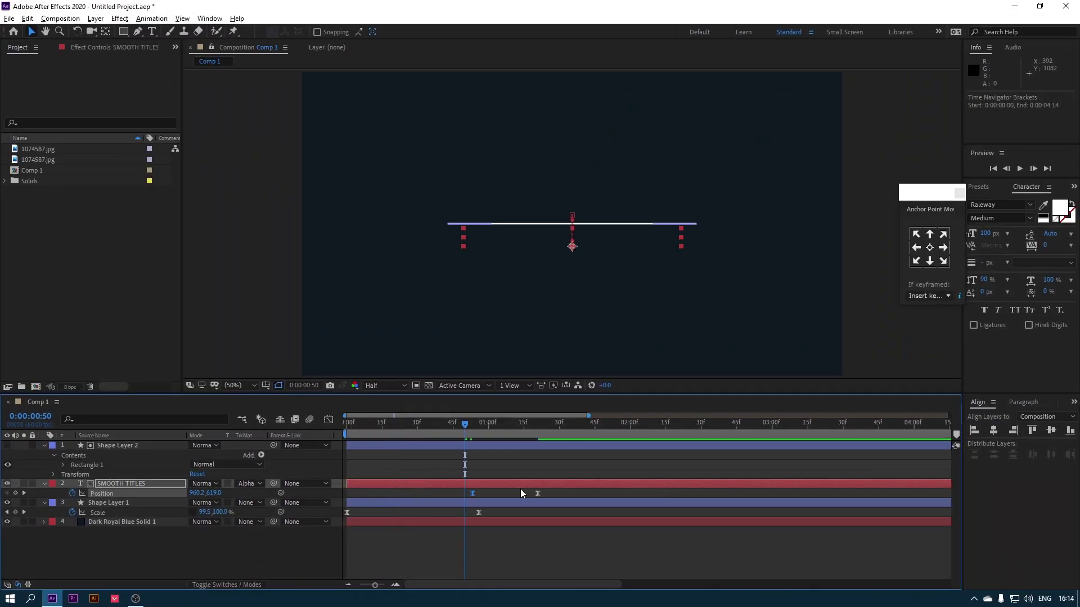
Move the title's last Position keyframe to 0:00:01:41 to slow the rise, and preview the animation from the start
{"action": "left_click", "coordinate": [454, 439]}
{"action": "key", "text": "space"}
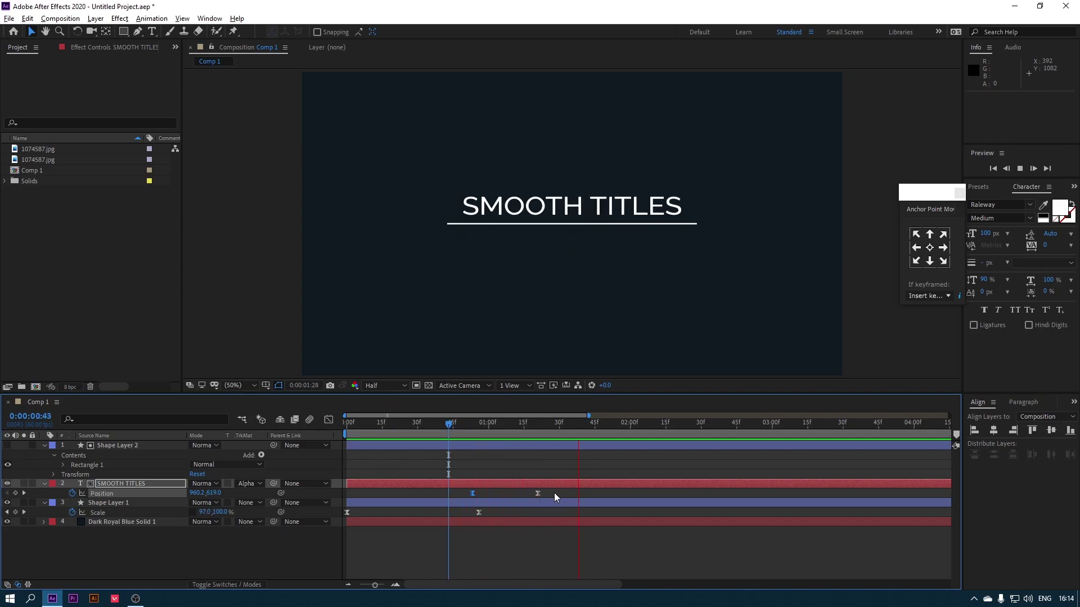
{"action": "left_click", "coordinate": [537, 493]}
{"action": "left_click_drag", "start_coordinate": [537, 493], "coordinate": [586, 495]}
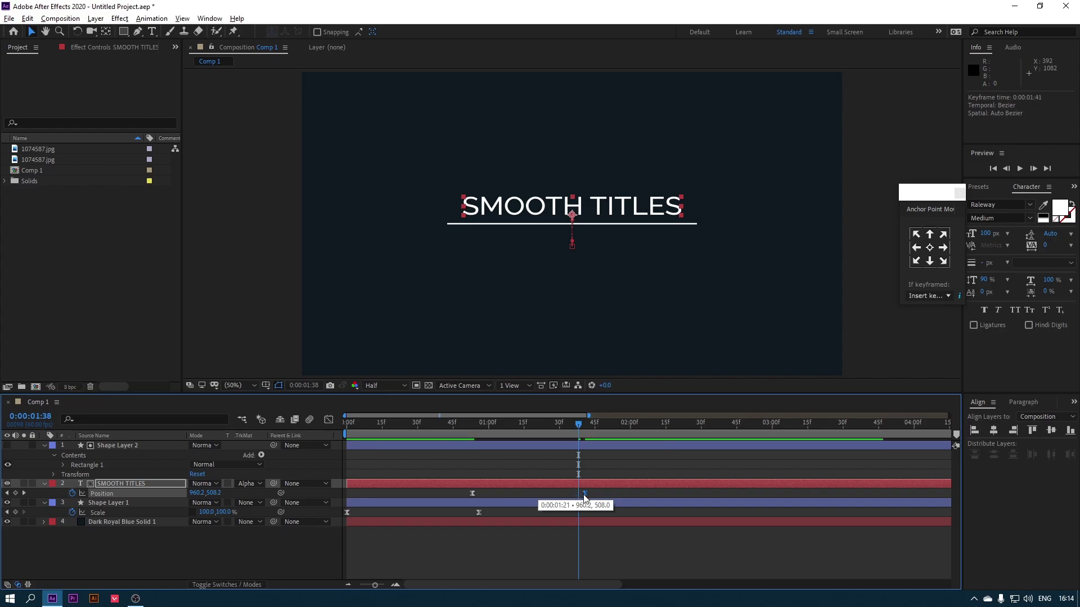
{"action": "scroll", "coordinate": [562, 492], "scroll_direction": "down", "scroll_amount": 3}
{"action": "key", "text": "Home"}
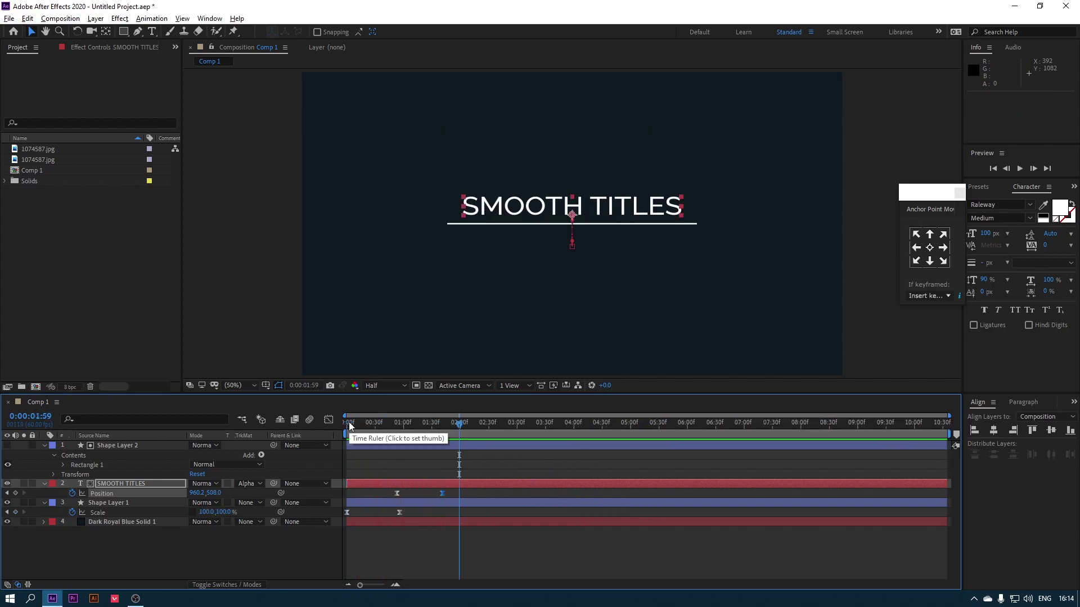
{"action": "left_click", "coordinate": [349, 424]}
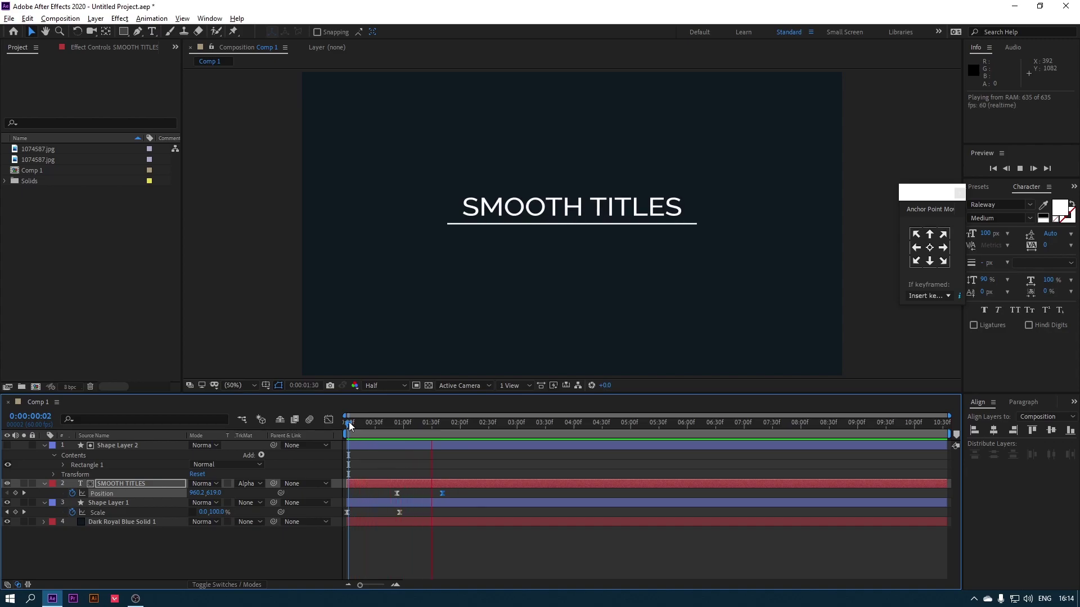
{"action": "key", "text": "space"}
Shift the SMOOTH TITLES layer about 18 frames earlier so its rise overlaps the line's growth, and preview from the start
{"action": "scroll", "coordinate": [347, 504], "scroll_direction": "up", "scroll_amount": 2}
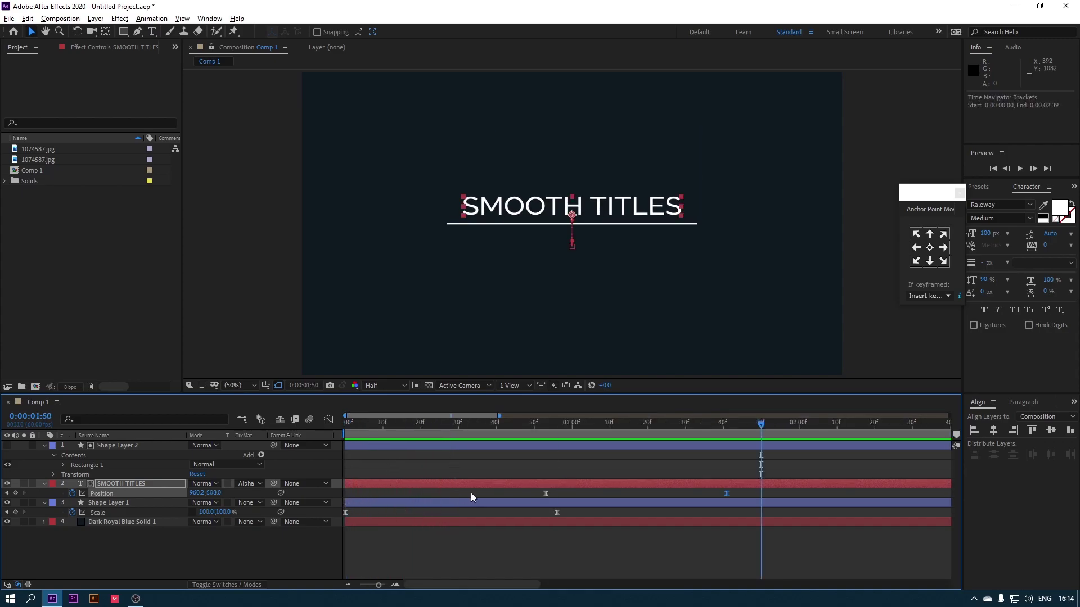
{"action": "left_click_drag", "start_coordinate": [536, 484], "coordinate": [517, 493]}
{"action": "scroll", "coordinate": [522, 489], "scroll_direction": "down", "scroll_amount": 3}
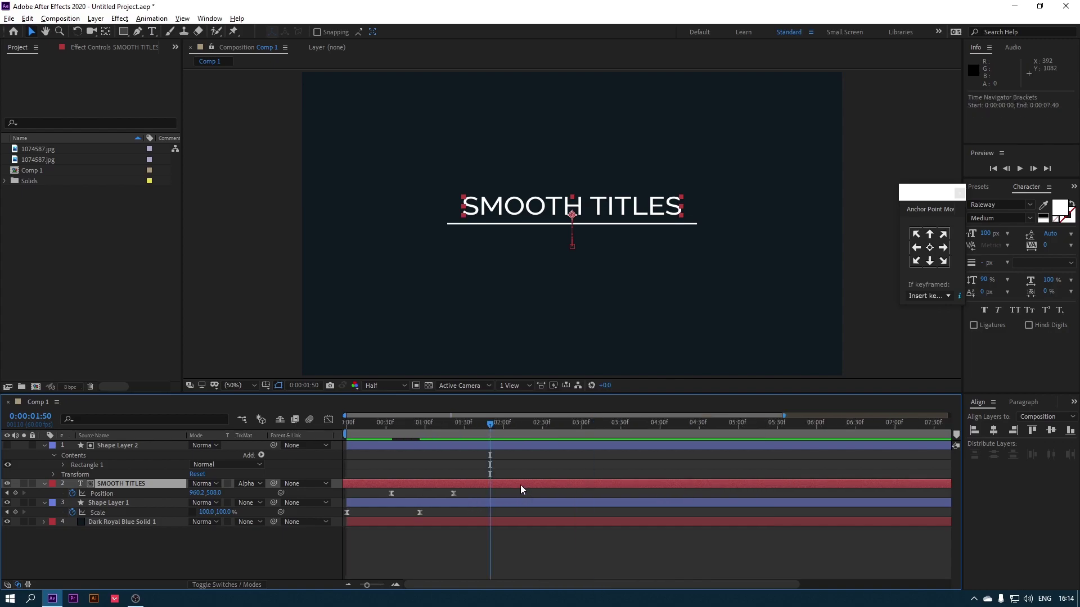
{"action": "key", "text": "Home"}
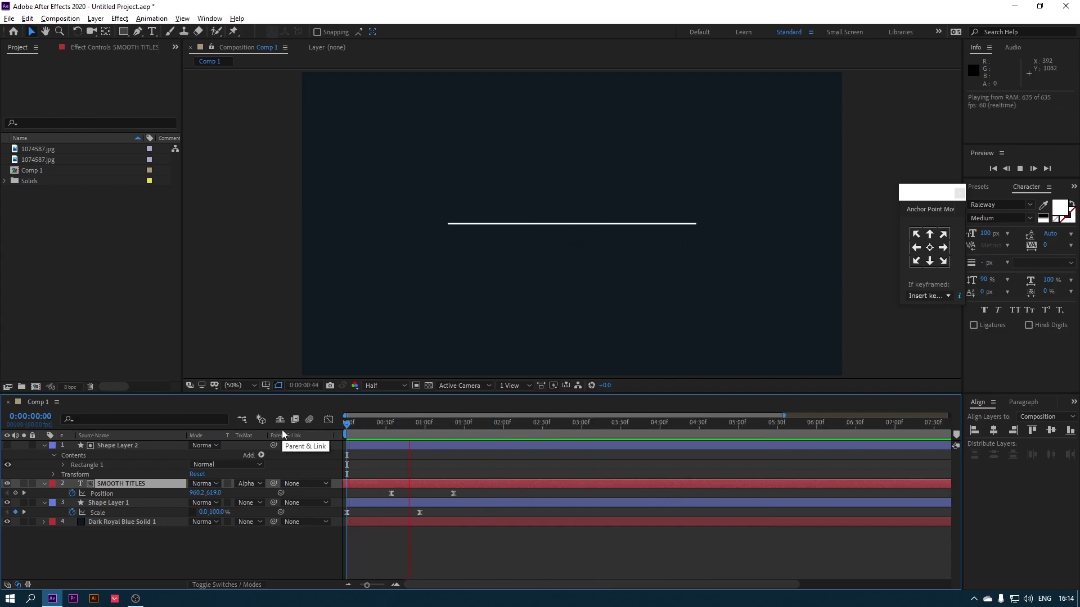
{"action": "key", "text": "space"}
{"action": "left_click_drag", "start_coordinate": [386, 427], "coordinate": [352, 431]}
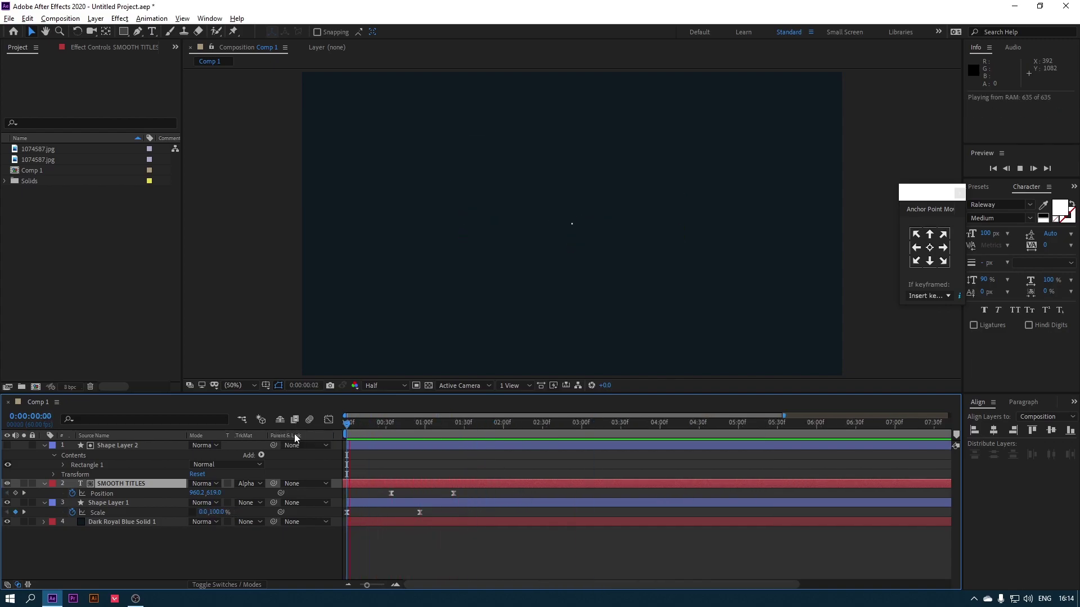
{"action": "key", "text": "space"}
{"action": "left_click", "coordinate": [384, 555]}
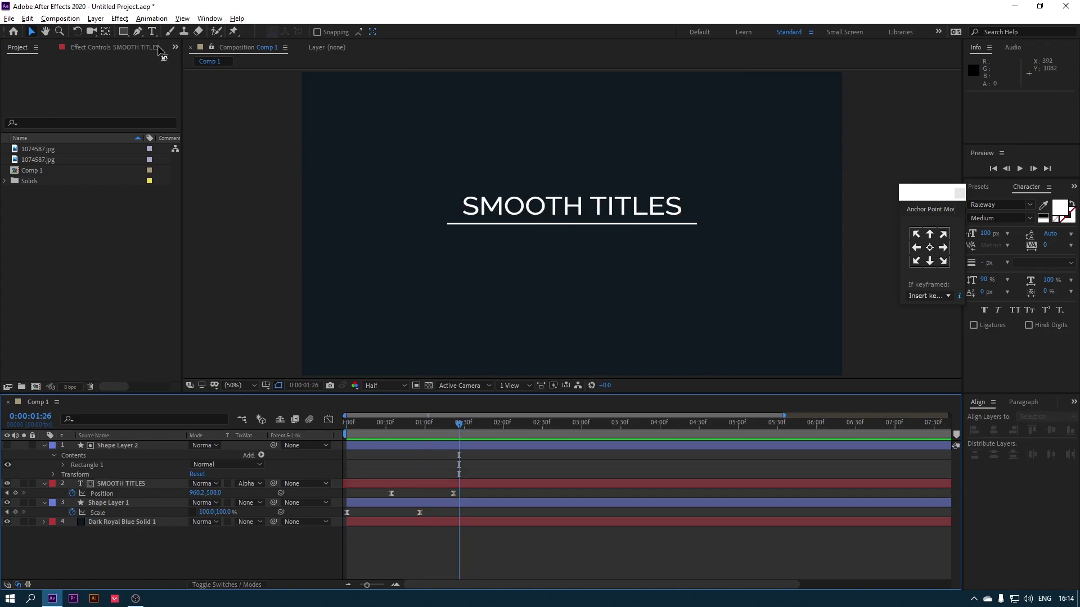
Add a new text layer reading AFTER EFFECTS beneath the line
{"action": "left_click", "coordinate": [152, 31]}
{"action": "left_click", "coordinate": [516, 265]}
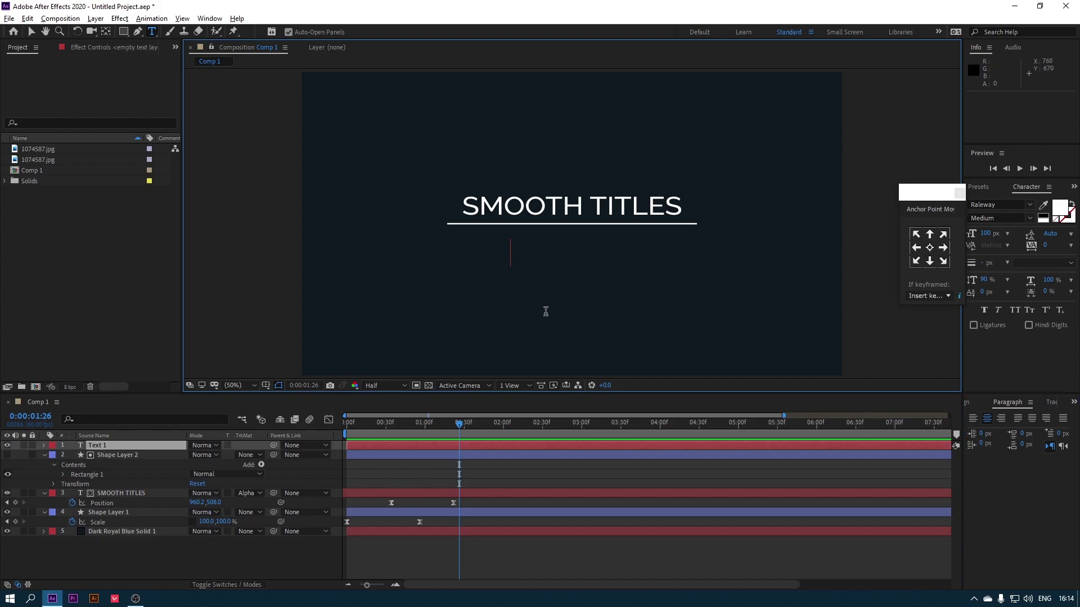
{"action": "type", "text": "AFTER EFFECTS"}
{"action": "left_click", "coordinate": [32, 31]}
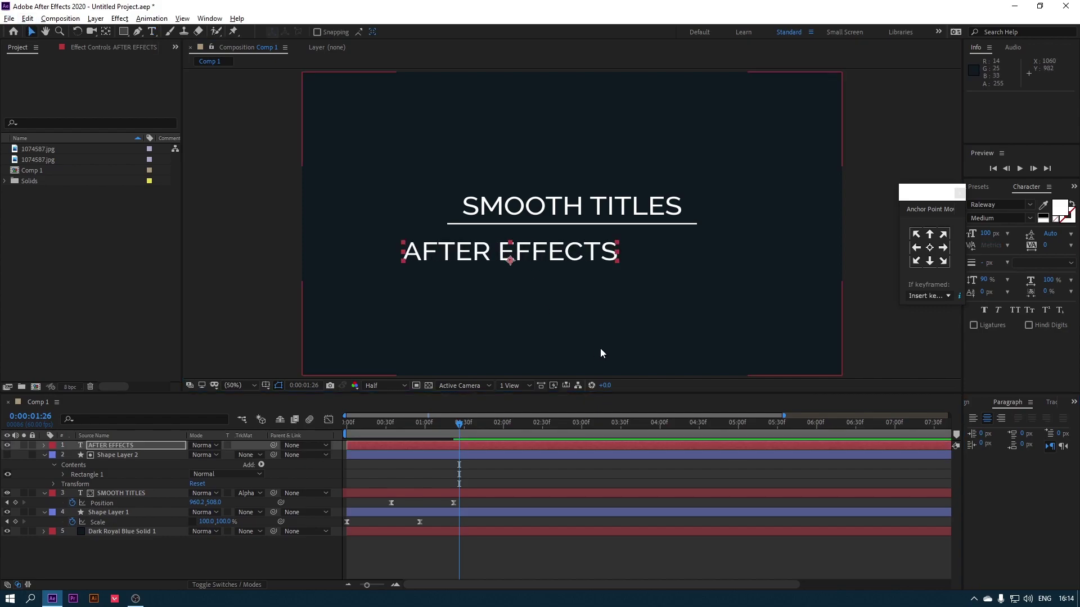
Center the AFTER EFFECTS text horizontally in the composition and nudge it up closer to the line, to a Y position of 640
{"action": "left_click", "coordinate": [966, 402]}
{"action": "left_click", "coordinate": [993, 431]}
{"action": "key", "text": "Up"}
{"action": "key", "text": "Up"}
{"action": "key", "text": "Up"}
{"action": "key", "text": "Up"}
{"action": "key", "text": "Up"}
{"action": "key", "text": "Up"}
{"action": "key", "text": "Up"}
{"action": "key", "text": "Up"}
{"action": "key", "text": "Up"}
{"action": "key", "text": "Up"}
{"action": "key", "text": "Up"}
{"action": "key", "text": "Up"}
{"action": "key", "text": "Up"}
{"action": "key", "text": "Up"}
{"action": "key", "text": "Up"}
{"action": "key", "text": "Up"}
{"action": "key", "text": "Up"}
{"action": "key", "text": "Up"}
{"action": "key", "text": "Up"}
{"action": "key", "text": "Up"}
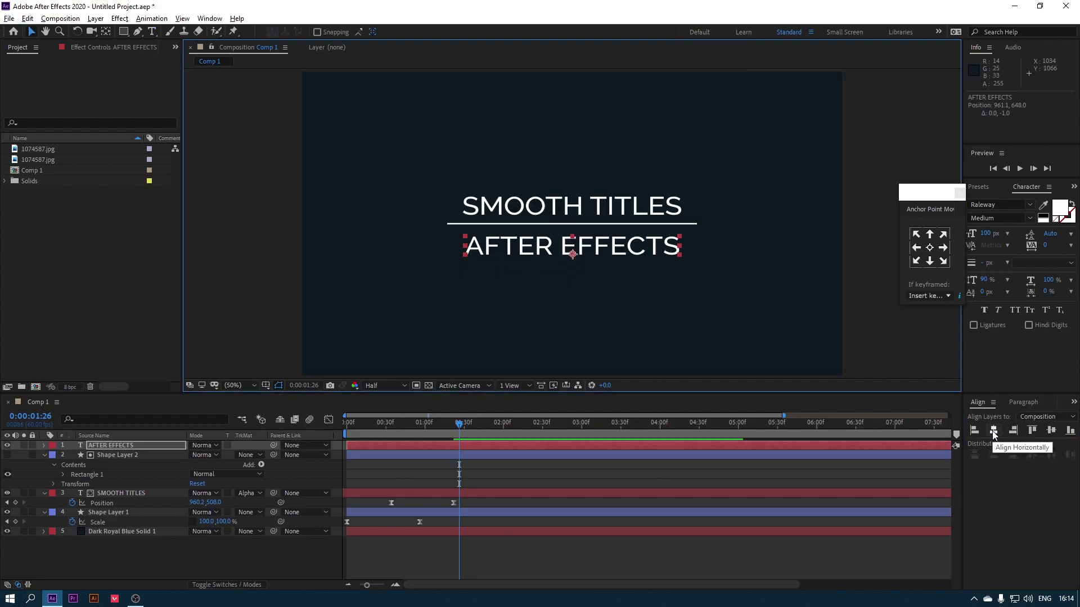
{"action": "left_click", "coordinate": [124, 561]}
{"action": "left_click", "coordinate": [505, 446]}
{"action": "left_click", "coordinate": [114, 569]}
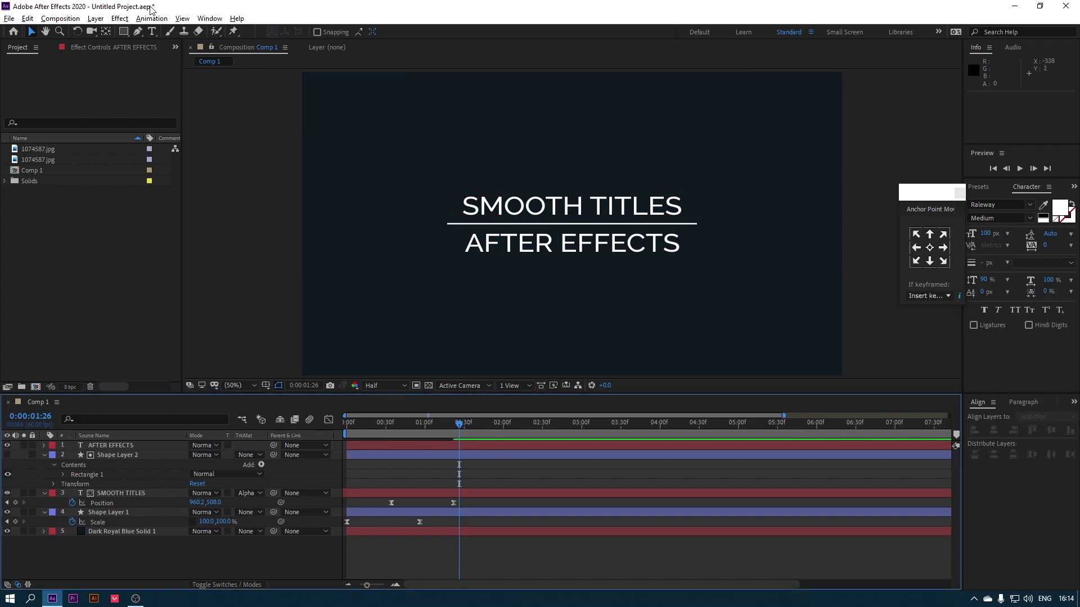
Draw a rectangle as wide as the line from its lower edge down over AFTER EFFECTS, and set it as that text's alpha matte
{"action": "left_click", "coordinate": [123, 31]}
{"action": "scroll", "coordinate": [305, 203], "scroll_direction": "up", "scroll_amount": 1}
{"action": "left_click_drag", "start_coordinate": [305, 202], "coordinate": [805, 369]}
{"action": "left_click", "coordinate": [248, 483]}
{"action": "left_click", "coordinate": [279, 511]}
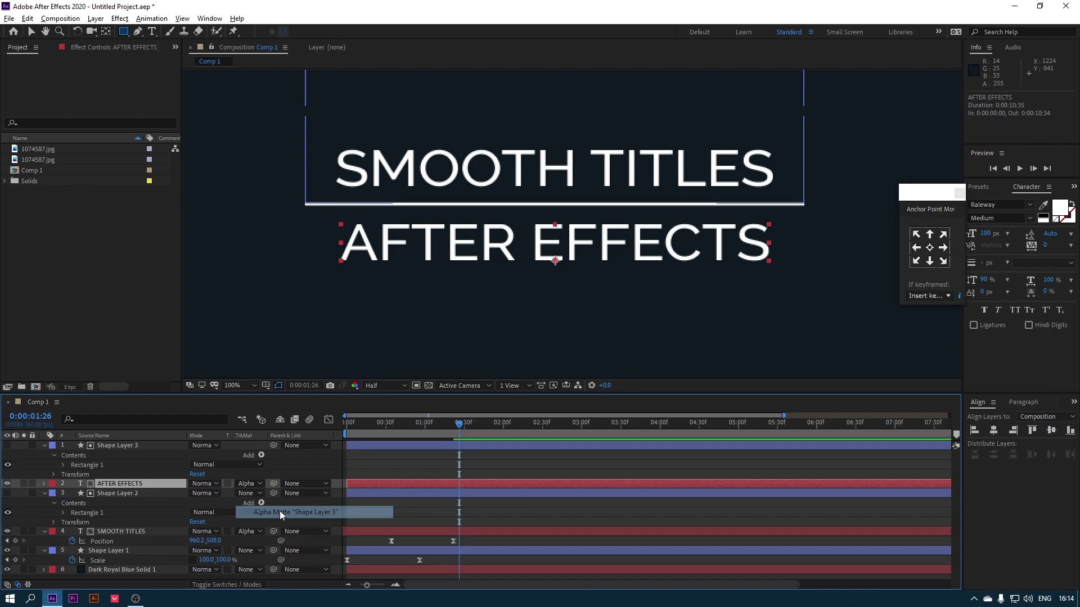
Keyframe the AFTER EFFECTS layer's Position at 0:00:00:34, where the SMOOTH TITLES rise starts, and move that keyframe to 0:00:01:24 as the end position
{"action": "left_click", "coordinate": [123, 447]}
{"action": "left_click", "coordinate": [123, 484]}
{"action": "scroll", "coordinate": [416, 475], "scroll_direction": "down", "scroll_amount": 2}
{"action": "key", "text": "j"}
{"action": "key", "text": "j"}
{"action": "key", "text": "j"}
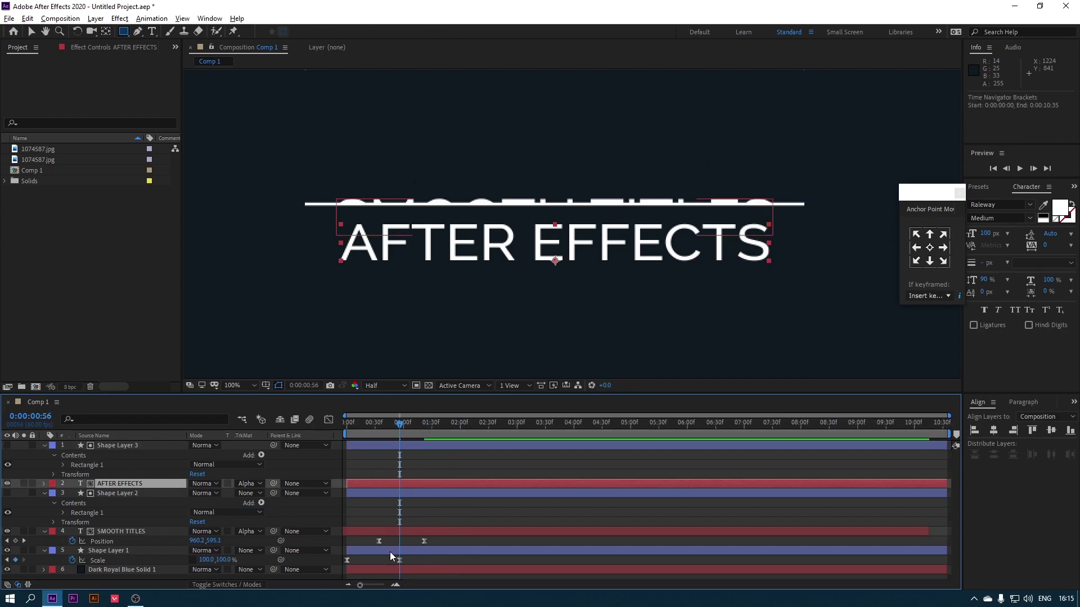
{"action": "key", "text": "p"}
{"action": "key", "text": "alt+shift+p"}
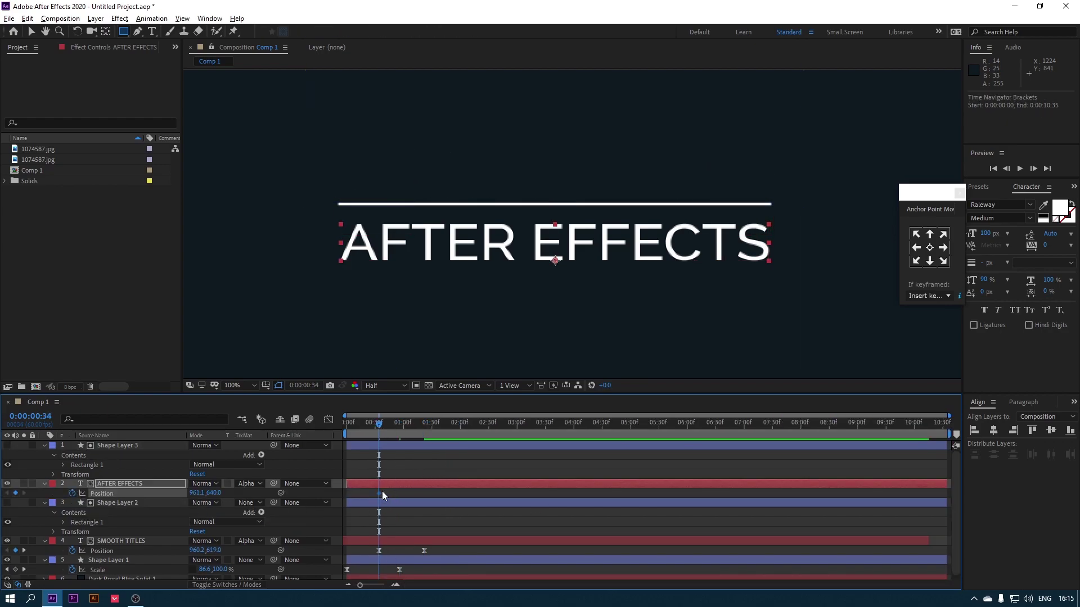
{"action": "left_click_drag", "start_coordinate": [382, 493], "coordinate": [425, 493]}
{"action": "key", "text": "comma"}
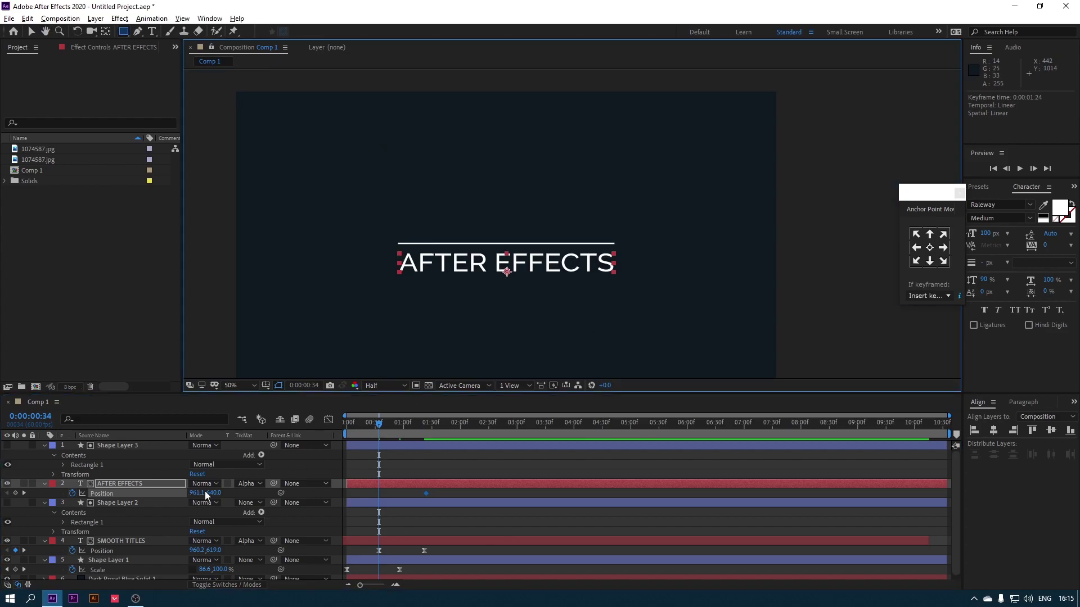
Set the AFTER EFFECTS text's Y position to 490 at 0:00:00:34 so it starts hidden above the line, and preview the animation
{"action": "left_click_drag", "start_coordinate": [205, 494], "coordinate": [135, 483]}
{"action": "key", "text": "ctrl+z"}
{"action": "key", "text": "space"}
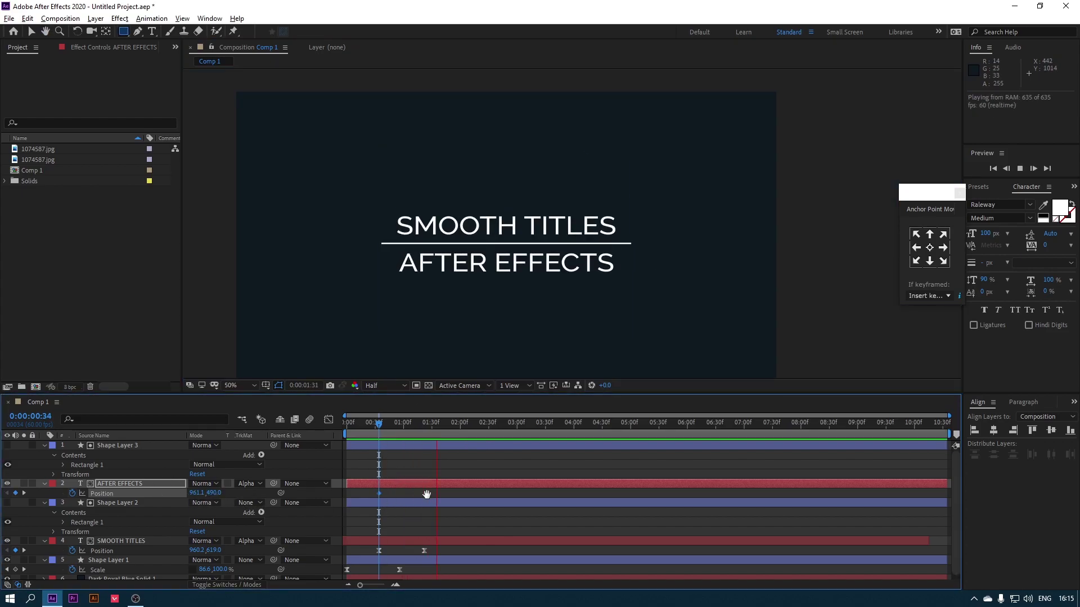